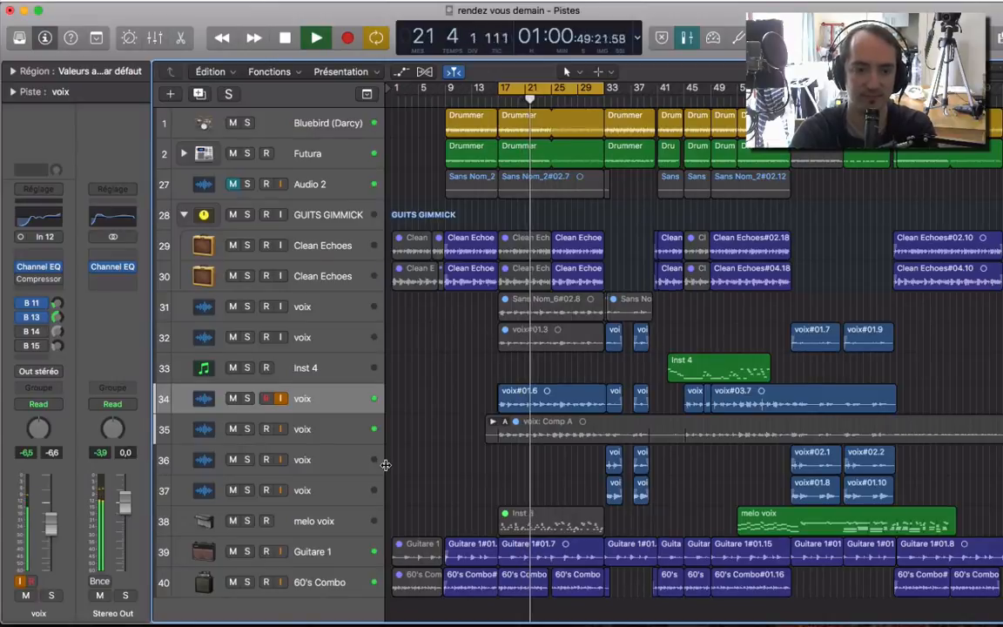
Stop playback, insert a Compressor in the next free effect slot of the selected voix track and place its window mid-screen
key(space)
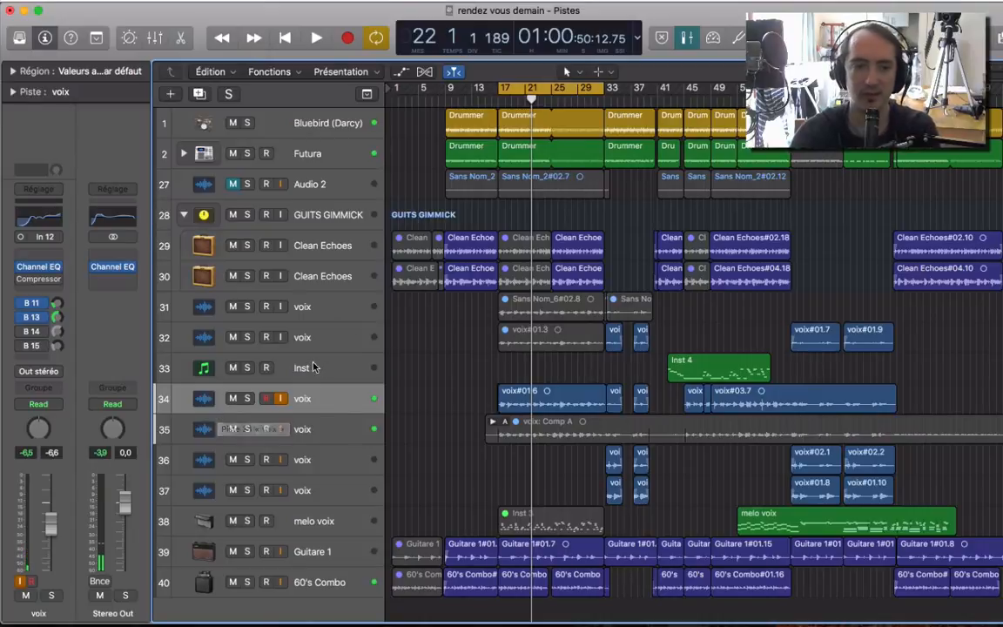
click(45, 290)
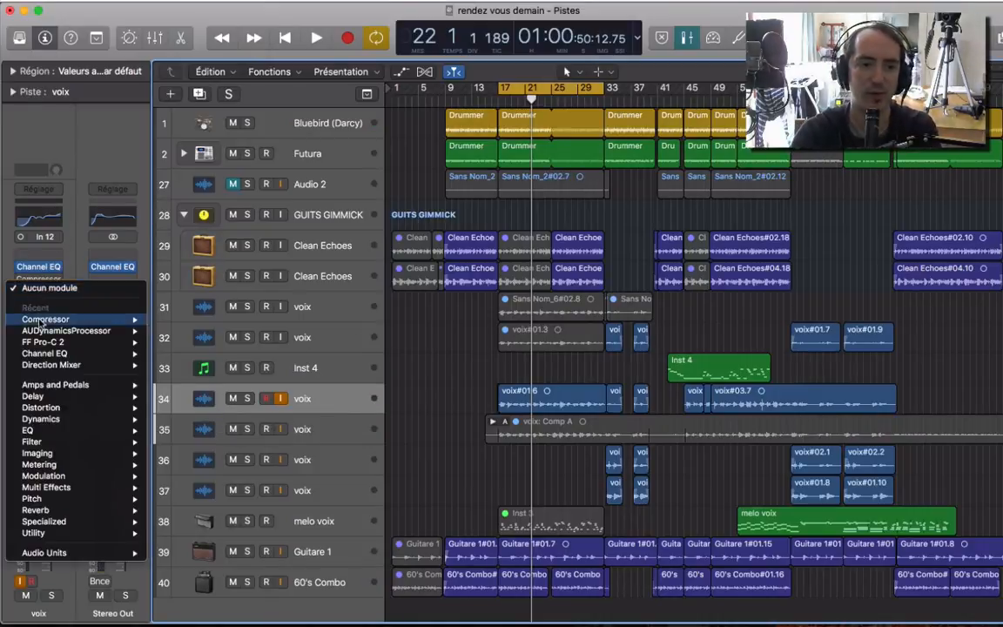
mouse_move(52, 320)
click(167, 321)
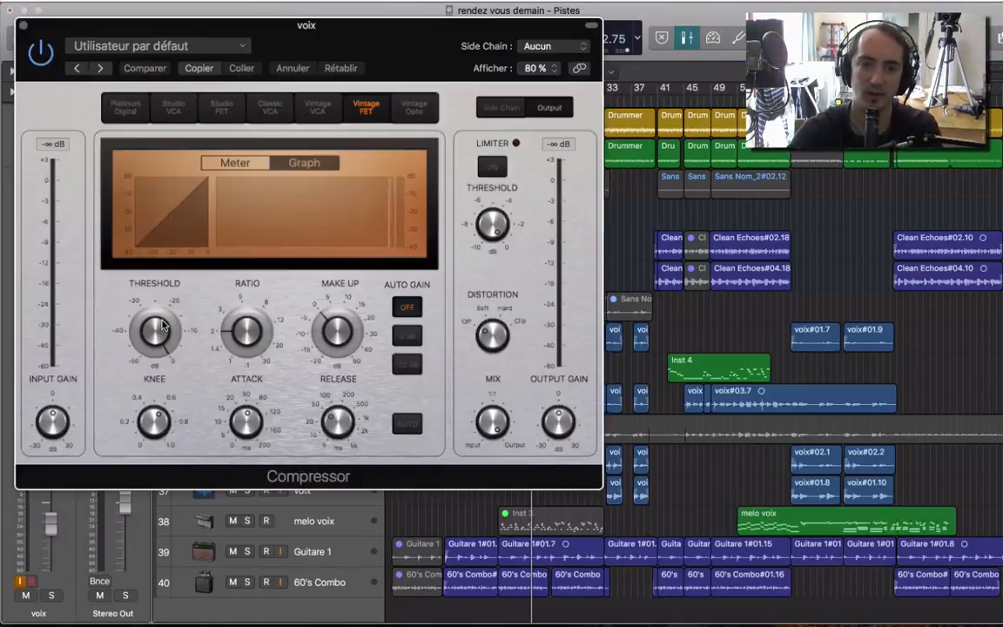
drag(418, 43, 636, 127)
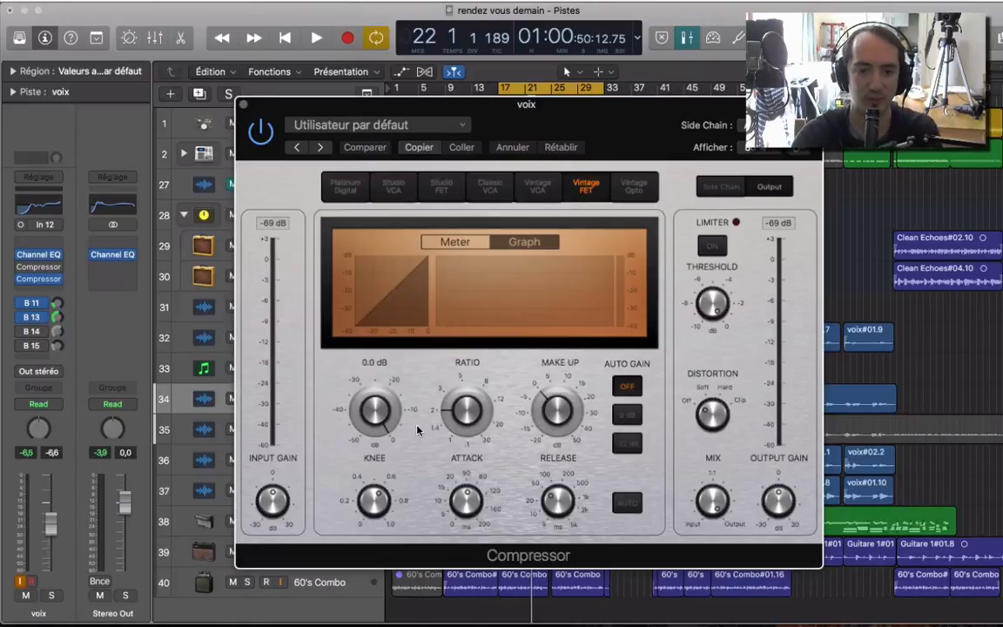
Lower the compressor threshold to -11 dB and solo the voix track while auditioning it
mouse_move(454, 408)
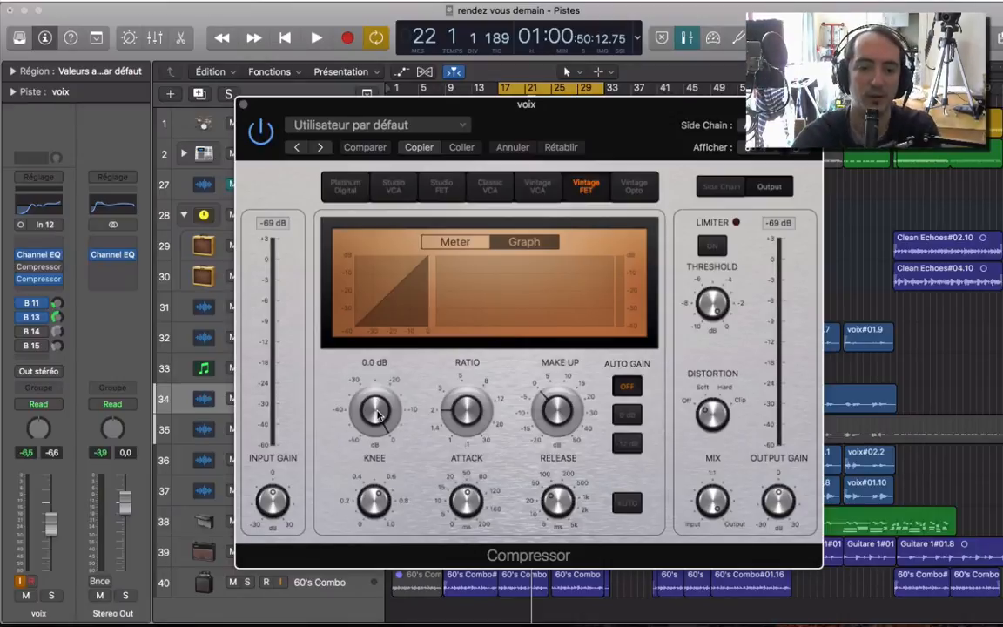
drag(380, 411, 375, 446)
key(space)
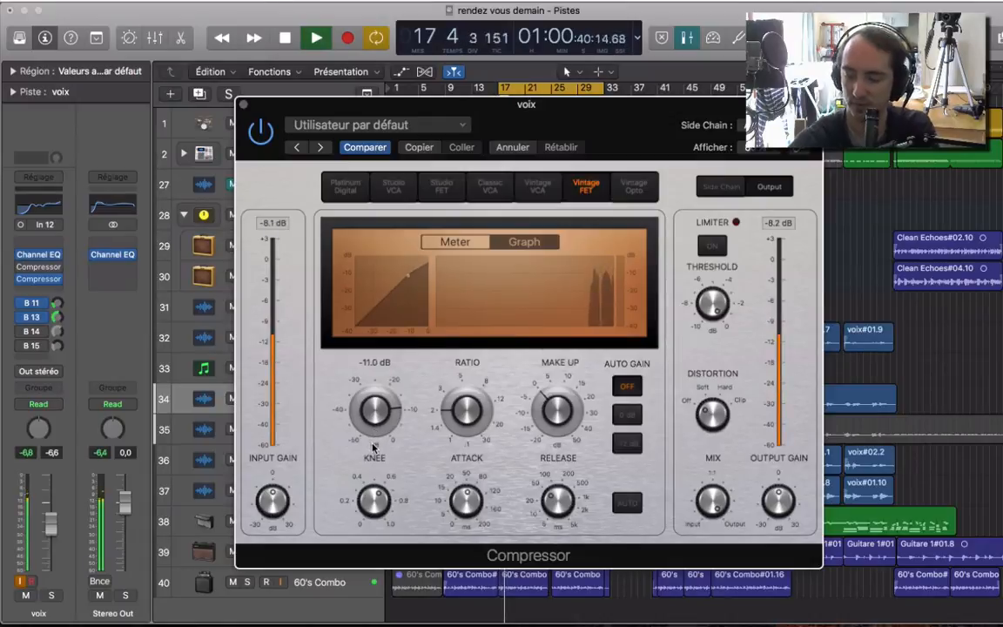
key(s)
key(space)
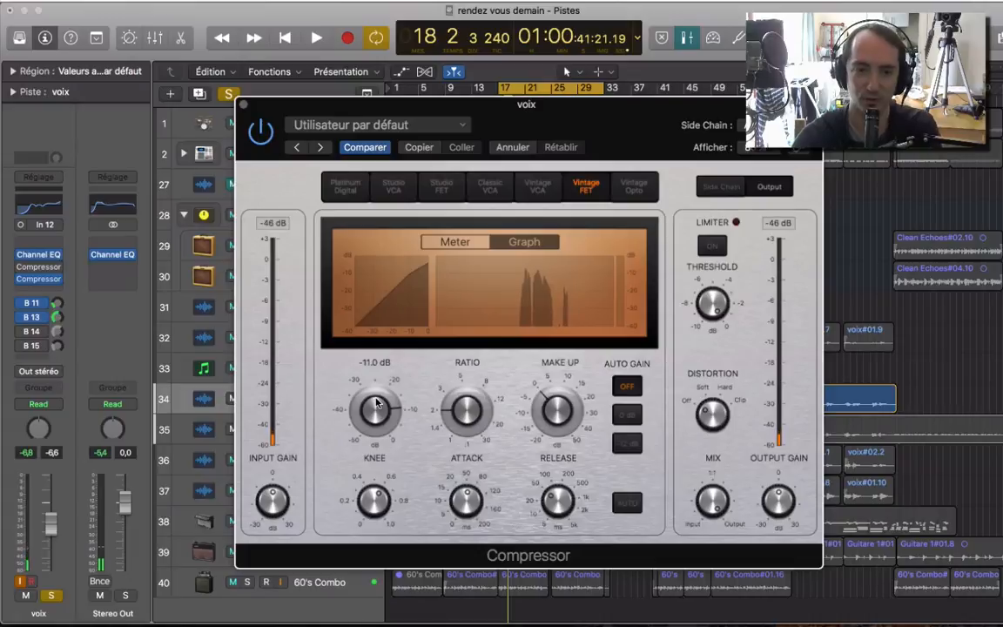
Lower the threshold to -33 dB while playing the soloed voice, comparing it with the compressor bypassed, and stop playback
key(space)
drag(377, 402, 373, 459)
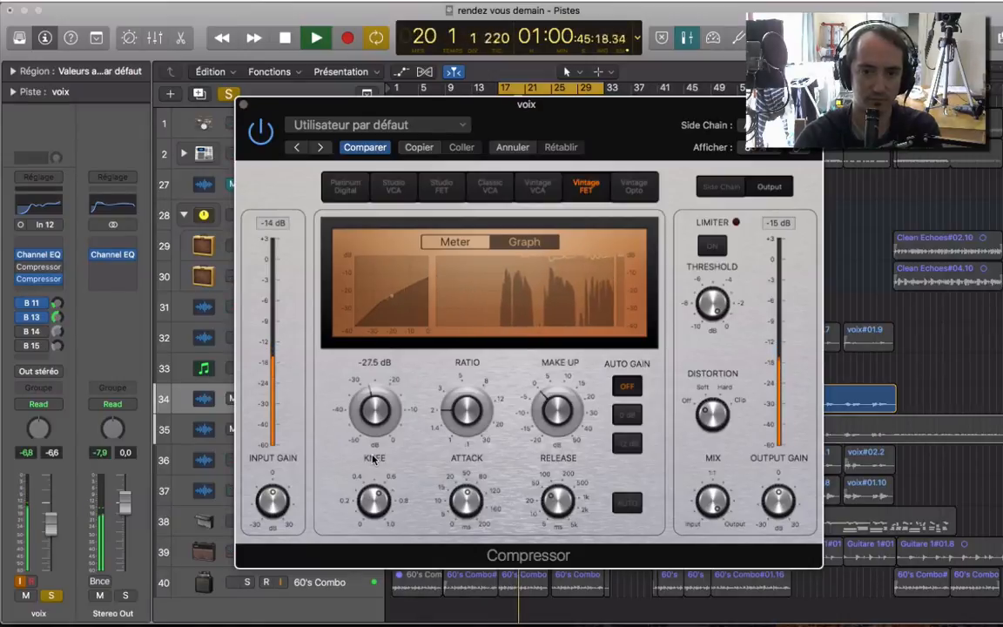
drag(373, 460, 369, 474)
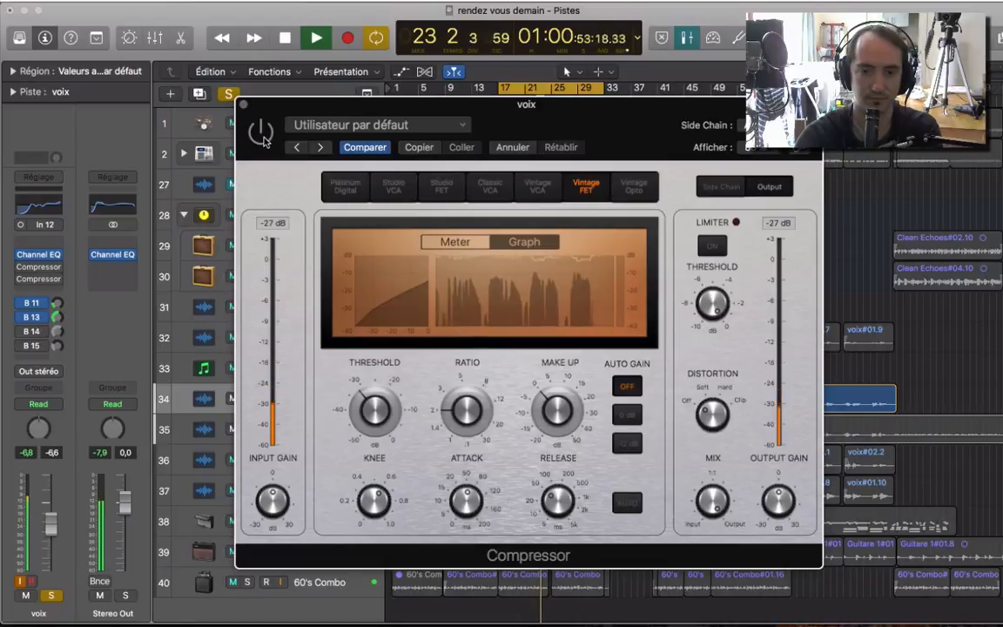
click(263, 137)
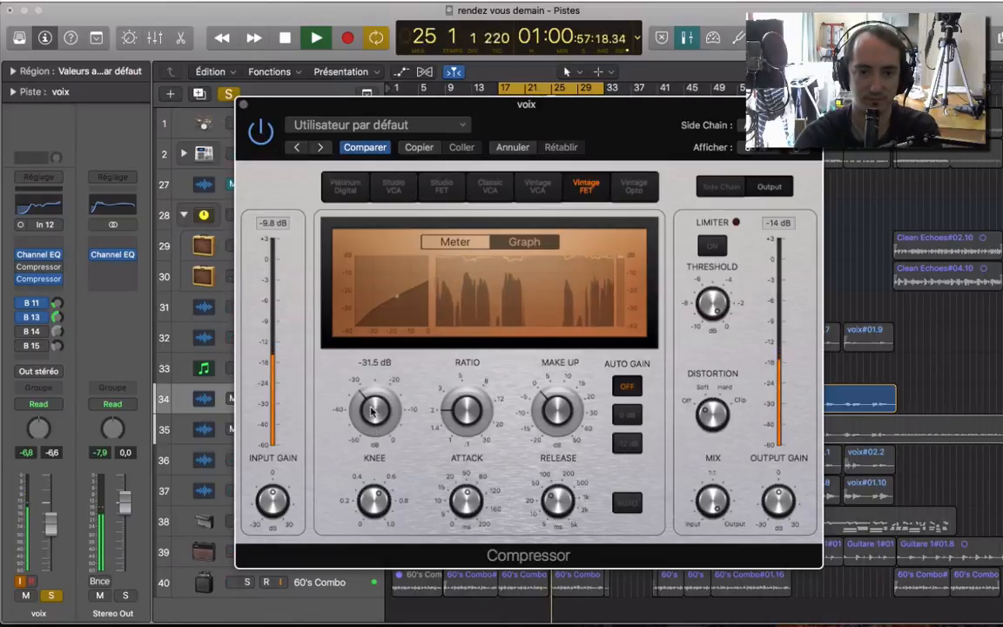
drag(373, 412, 371, 417)
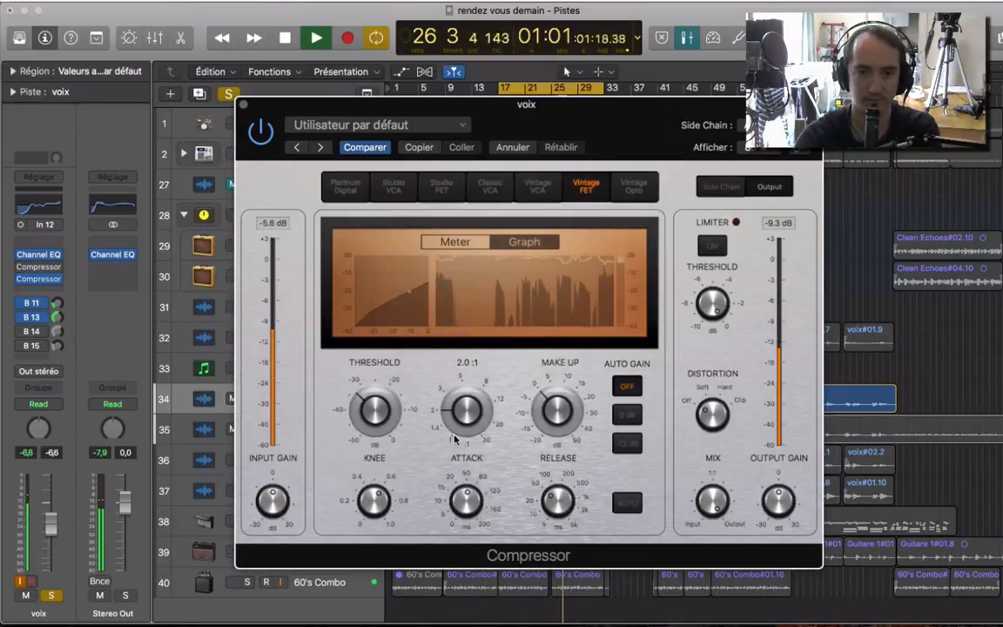
key(space)
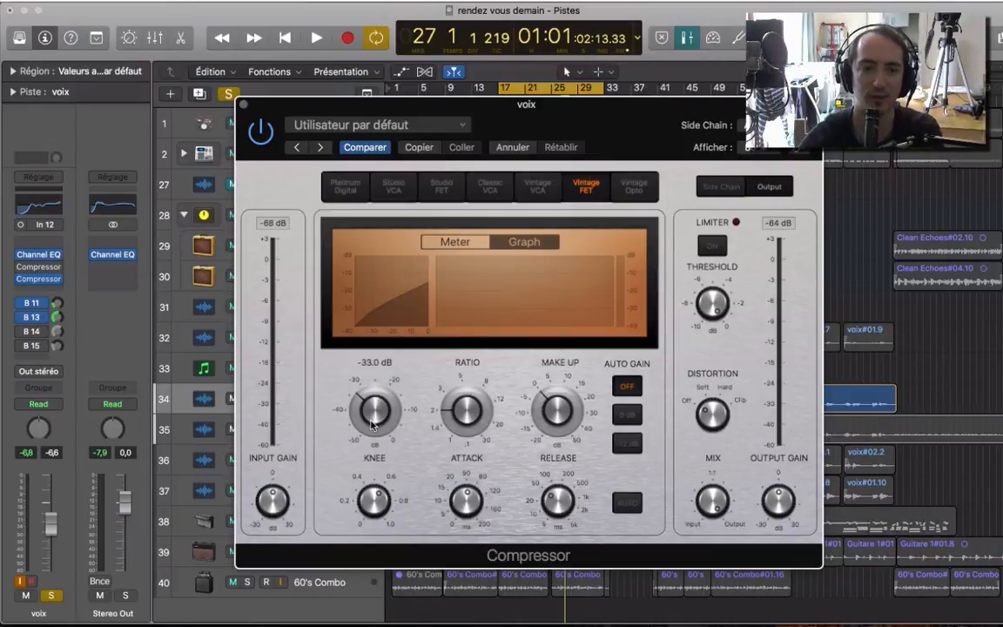
Audition an extremely low threshold on the playing voice and bring the threshold back up to -32 dB
drag(377, 419, 331, 521)
key(space)
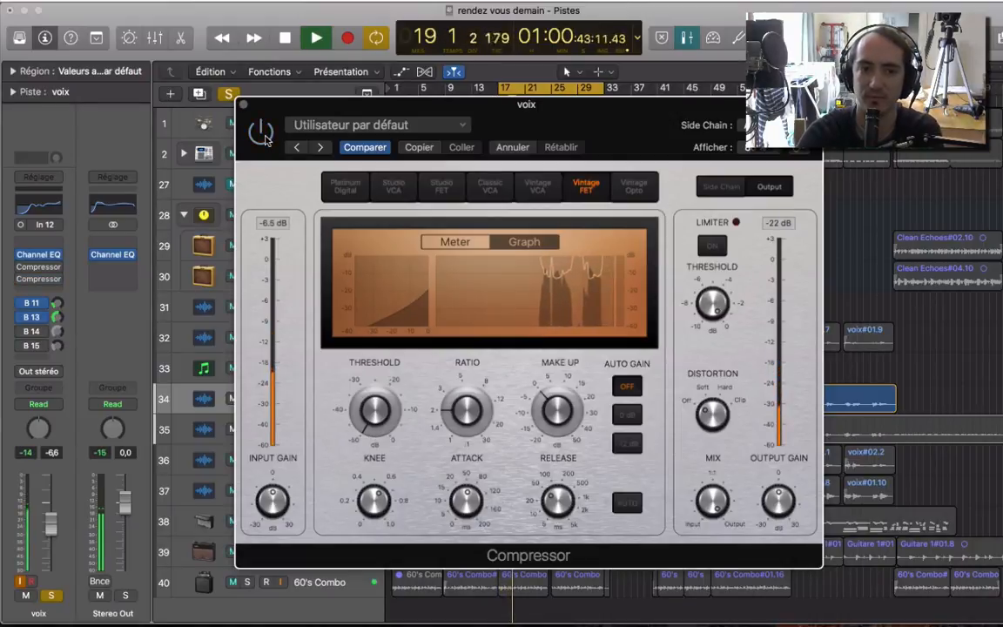
drag(383, 418, 381, 359)
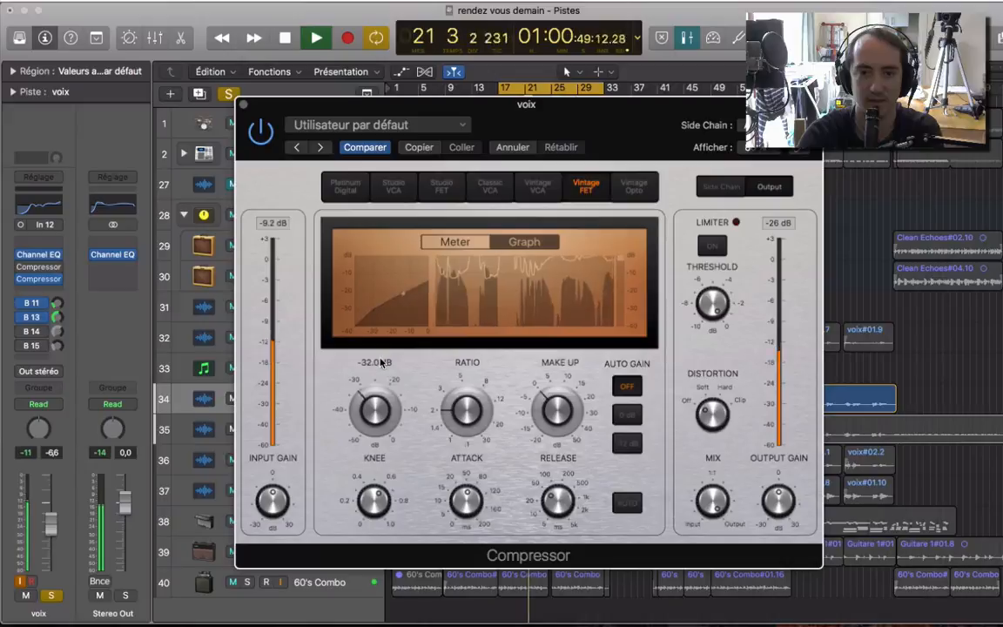
Compare the compressor's needle meter with its graph display of the gain reduction
click(456, 237)
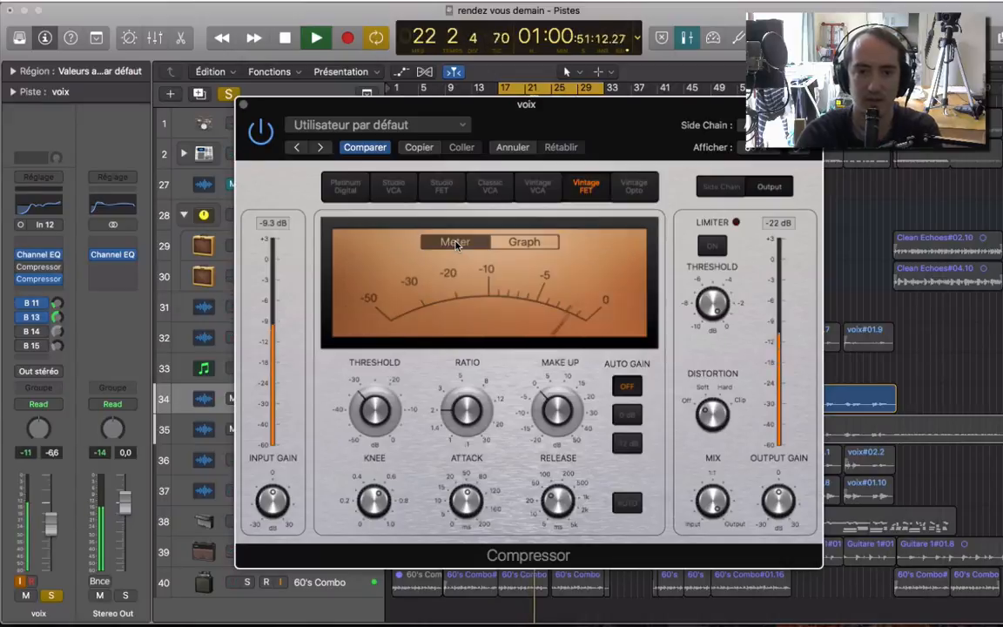
click(512, 243)
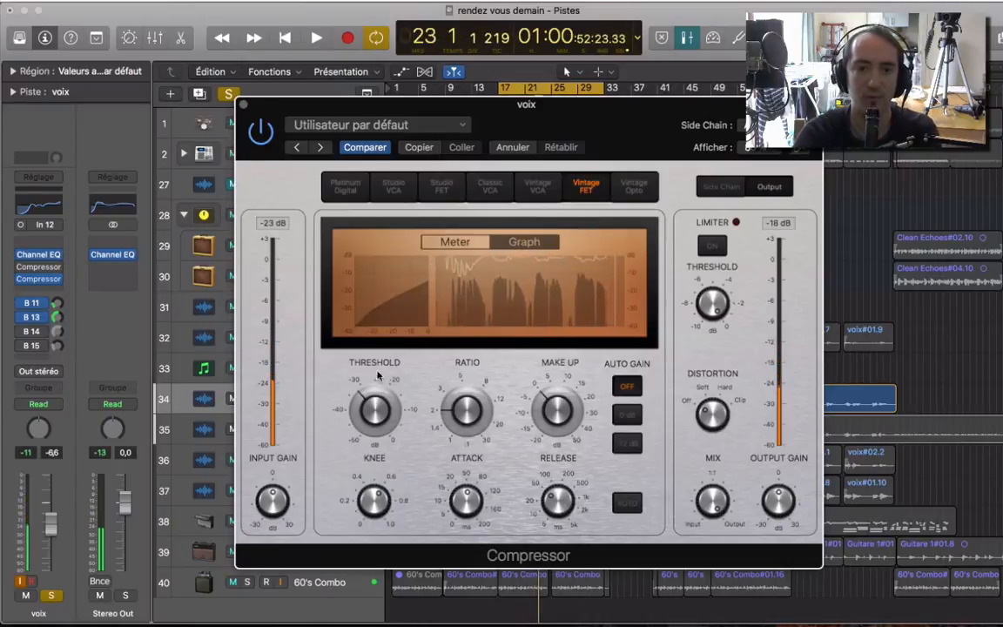
mouse_move(376, 392)
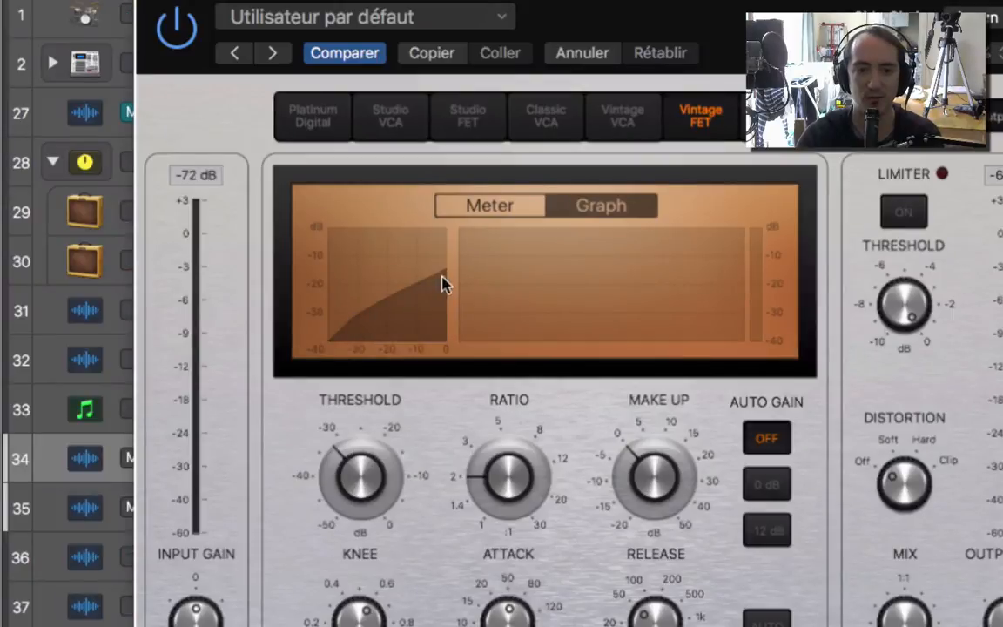
Raise the compression ratio to 3.6:1 while auditioning the soloed voice
drag(470, 477, 493, 471)
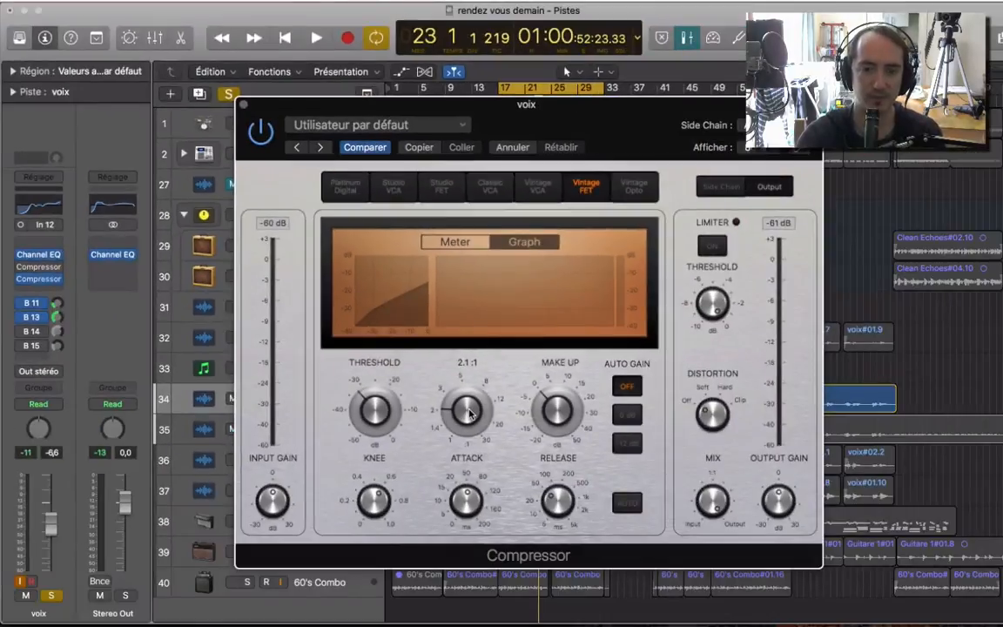
drag(478, 422, 476, 398)
key(space)
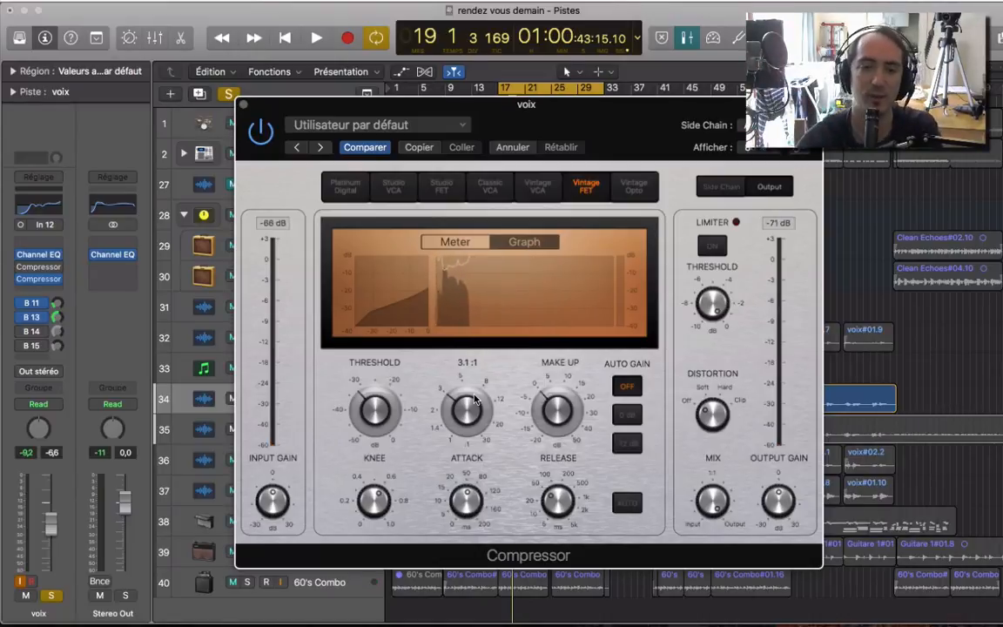
key(space)
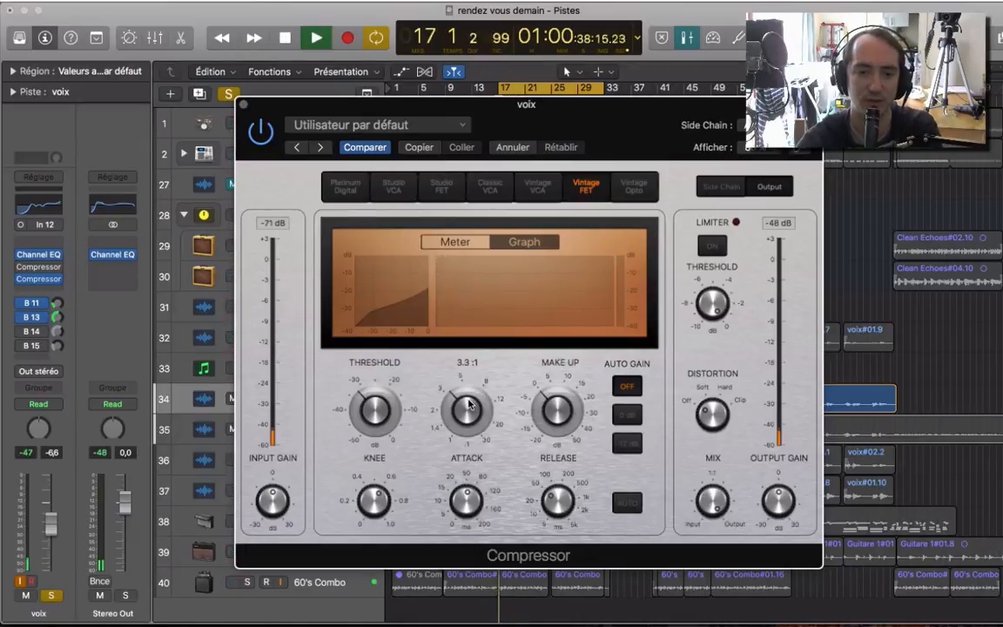
drag(468, 403, 471, 399)
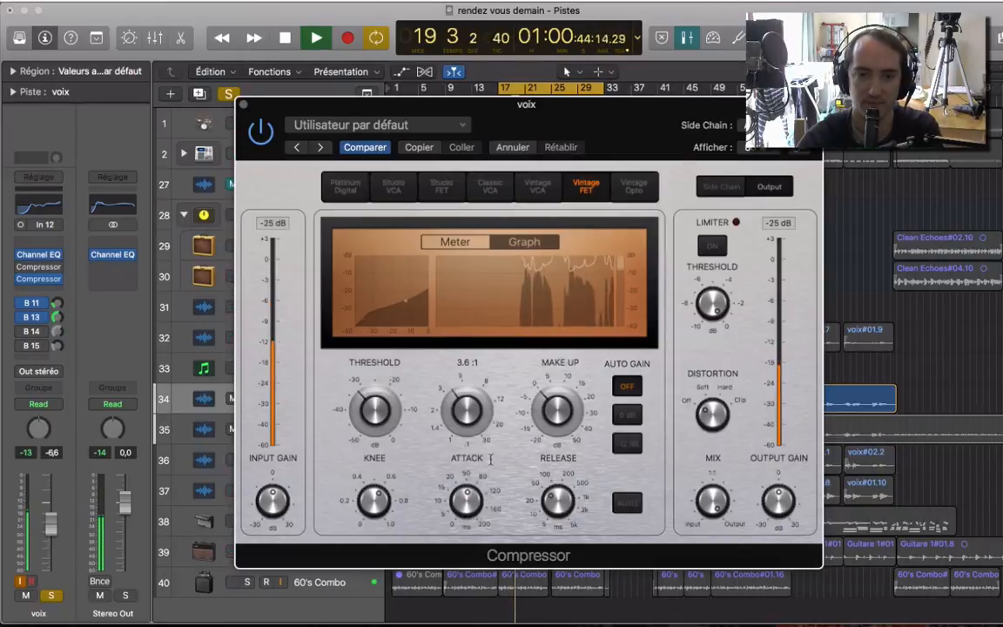
Listen to the voice with the compressor bypassed and active to judge the effect of the 3.6:1 ratio
click(261, 132)
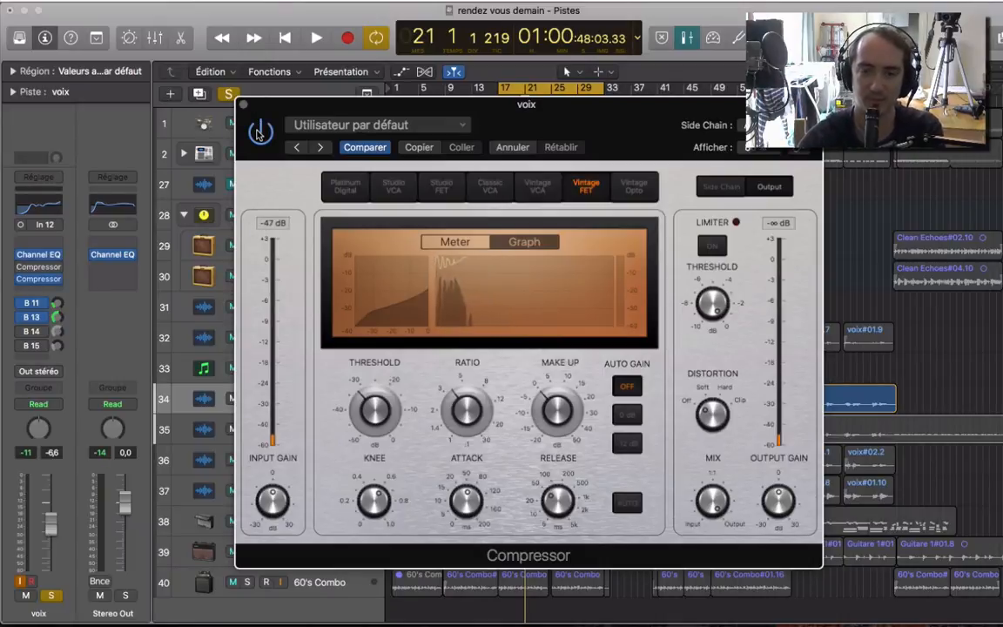
key(space)
mouse_move(446, 456)
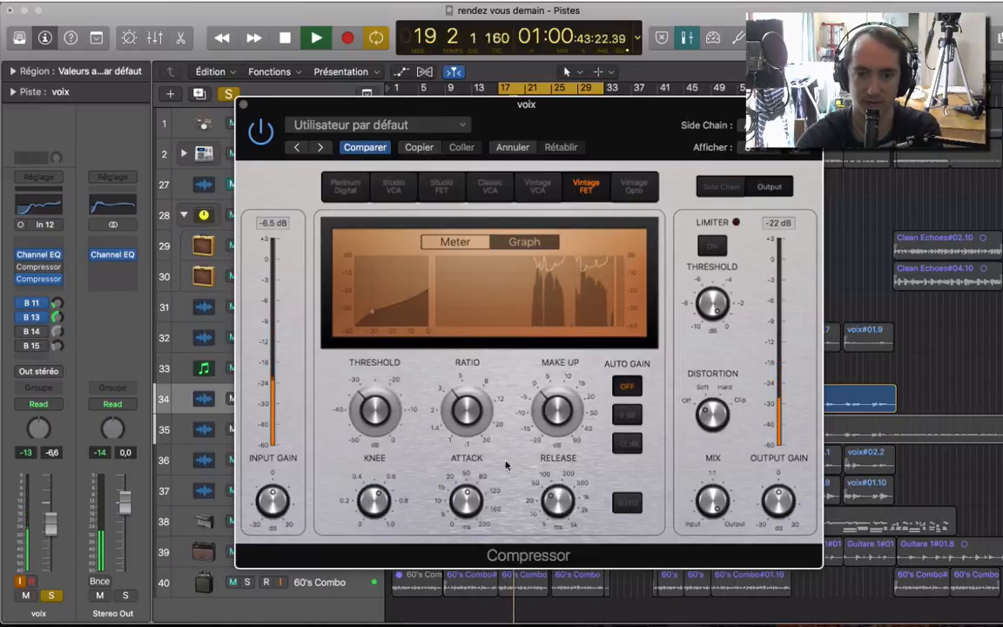
mouse_move(466, 422)
key(space)
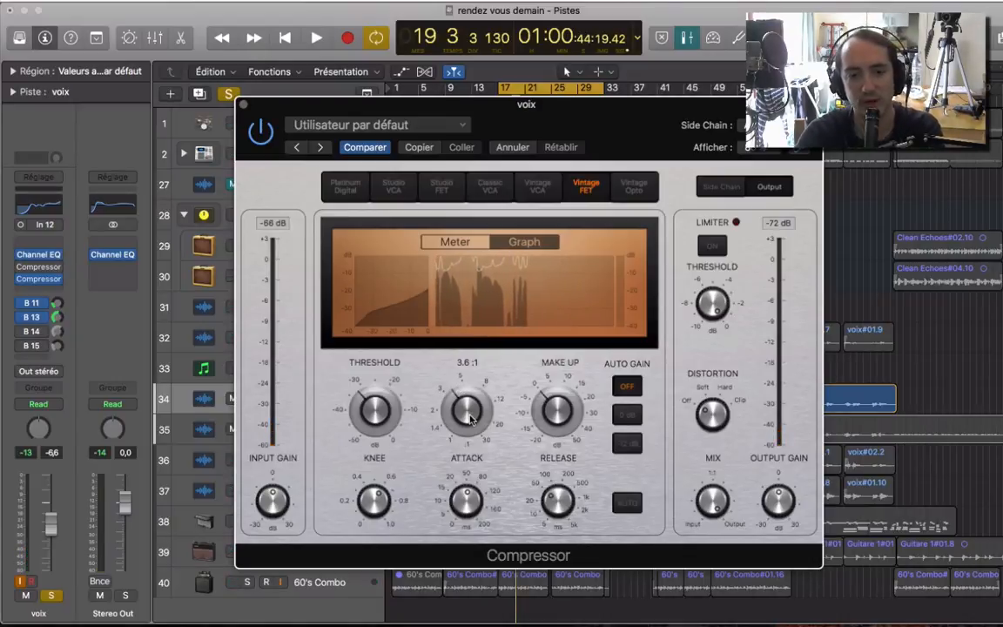
Sweep the ratio up to about 29:1, set it back to 4.1:1 and start playback
drag(473, 417, 470, 425)
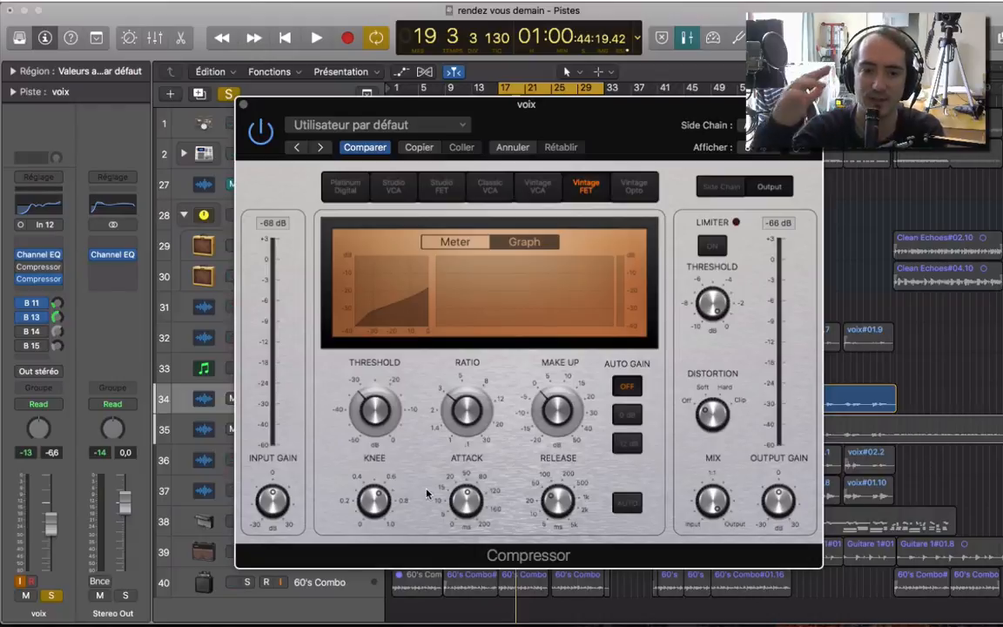
mouse_move(489, 422)
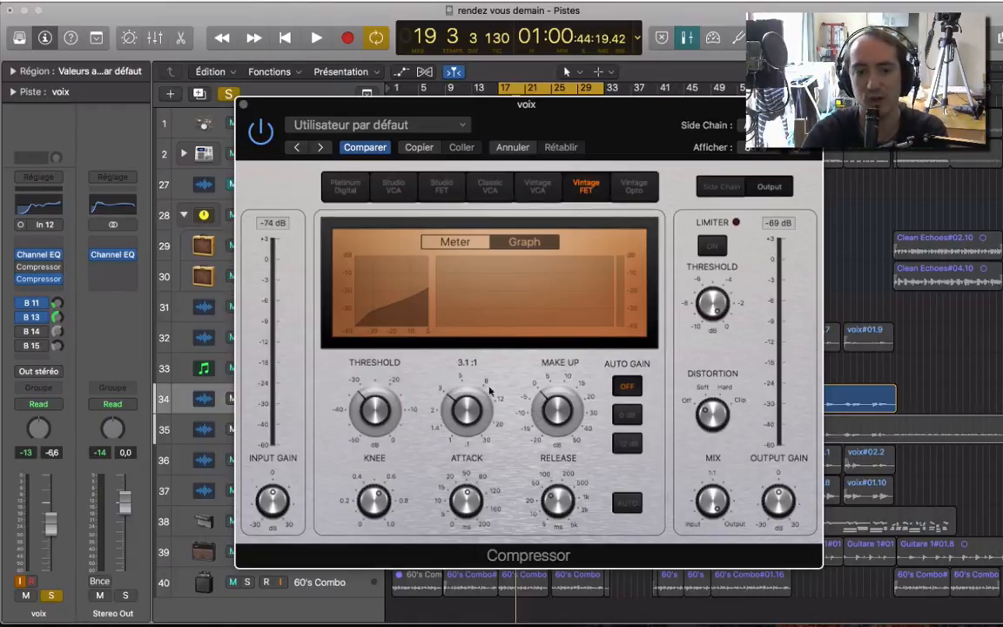
mouse_move(431, 418)
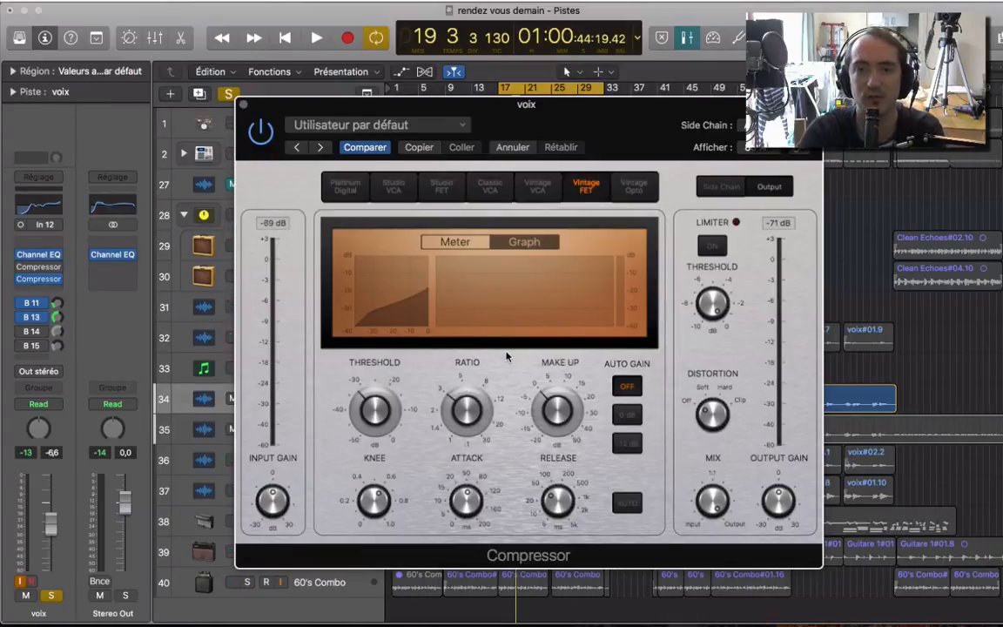
drag(480, 423, 501, 338)
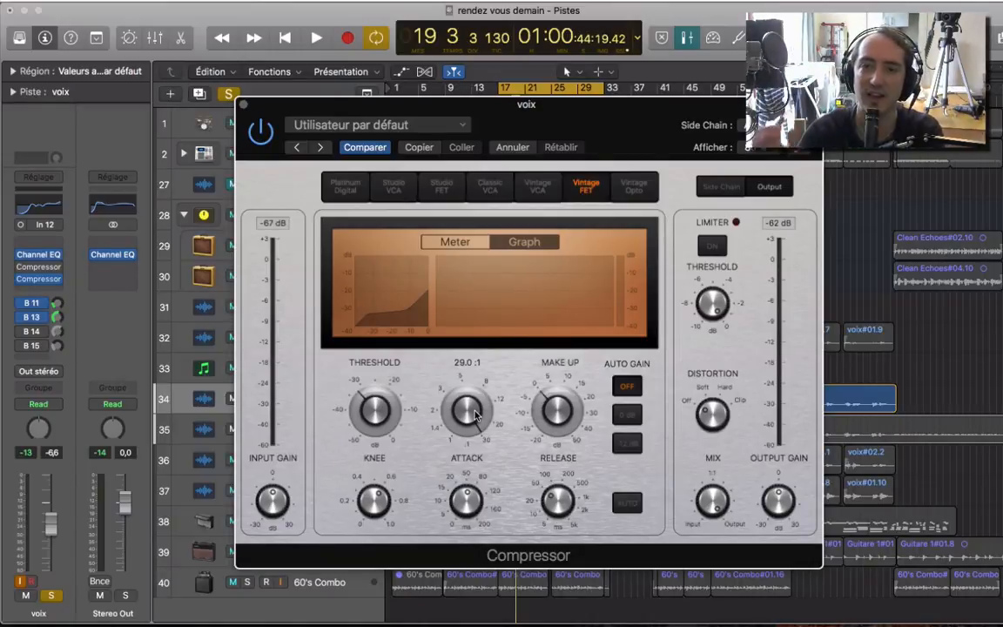
drag(475, 421, 445, 521)
key(space)
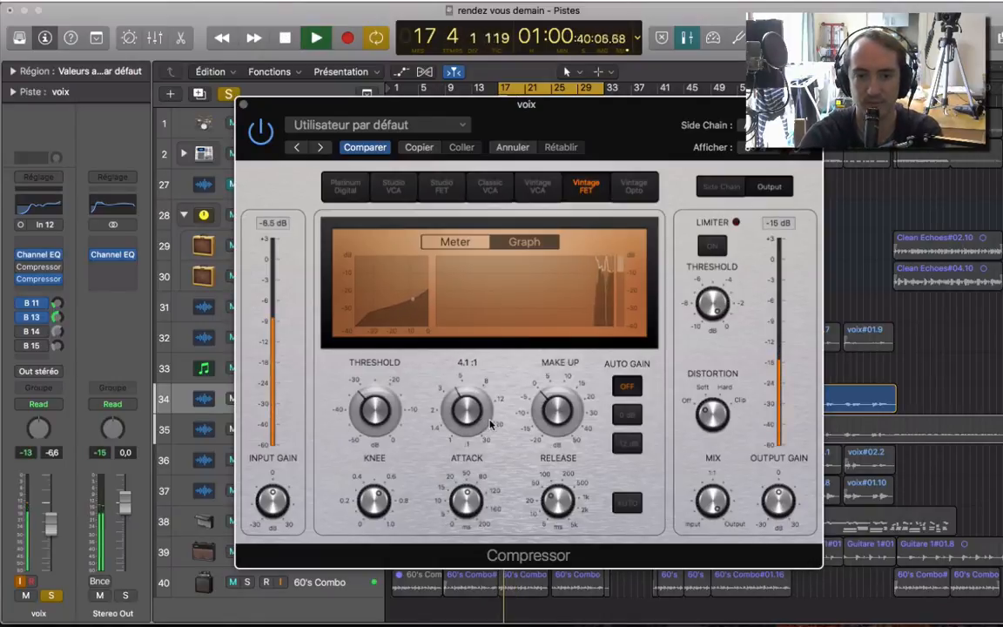
Compare the voice's levels with the compressor switched off and on at the 4.1:1 ratio
click(261, 138)
key(space)
key(space)
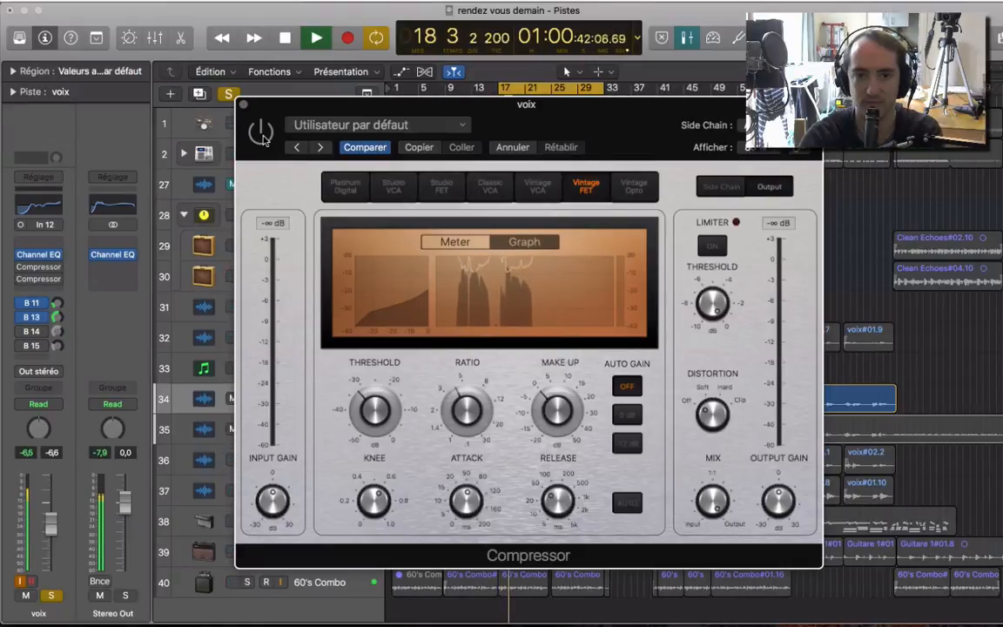
key(space)
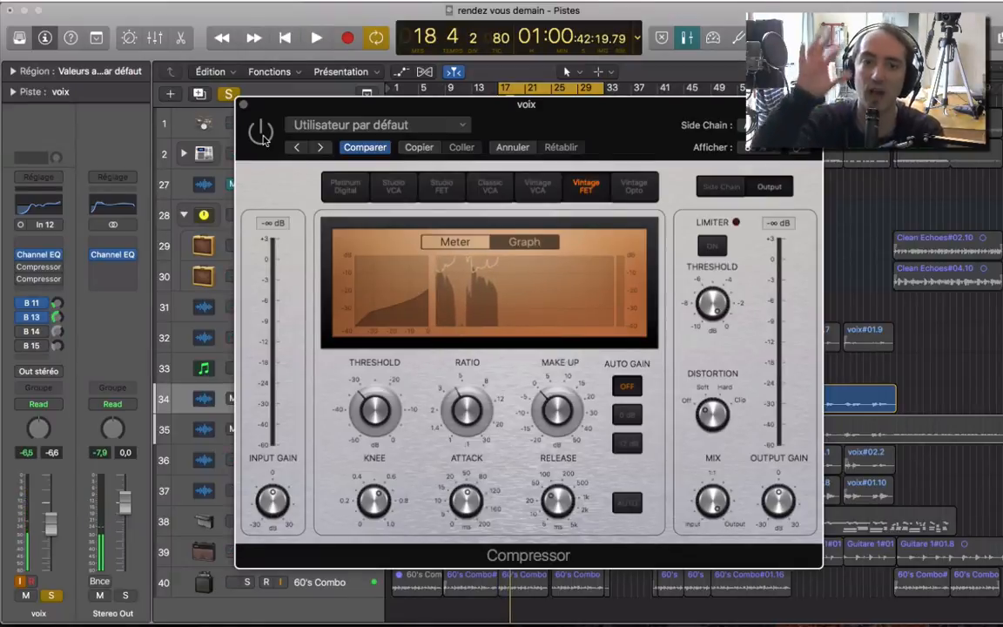
click(262, 132)
key(space)
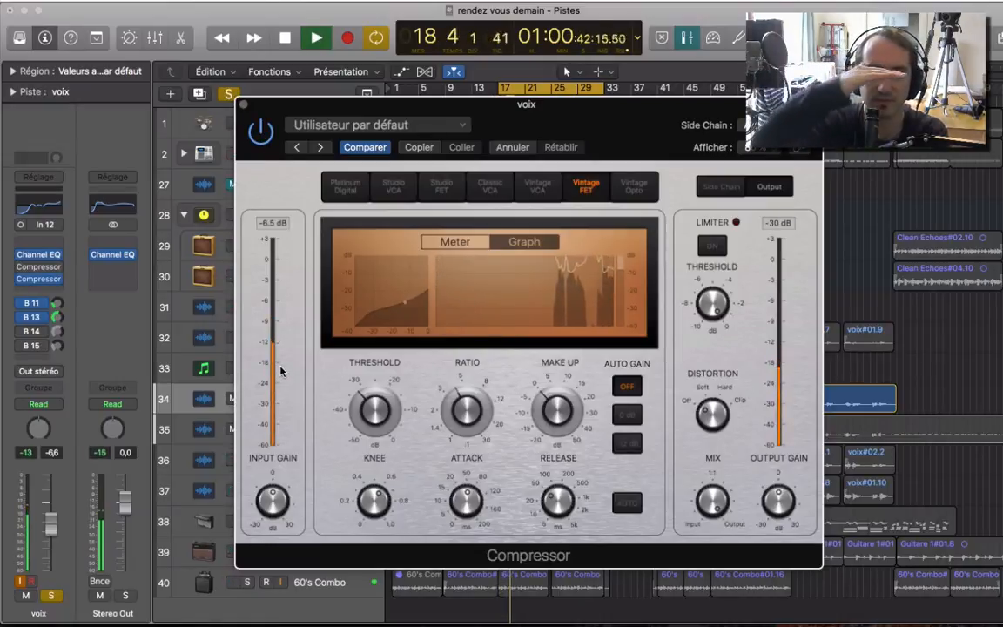
key(space)
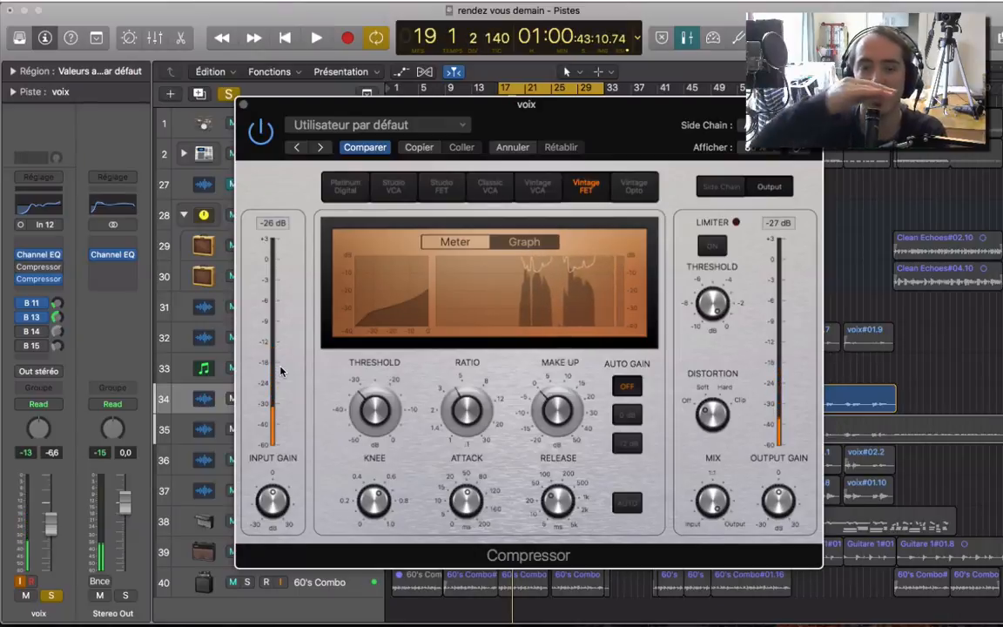
Try attack times between 0 and 62 ms on the compressor and audition the soloed voice
mouse_move(368, 412)
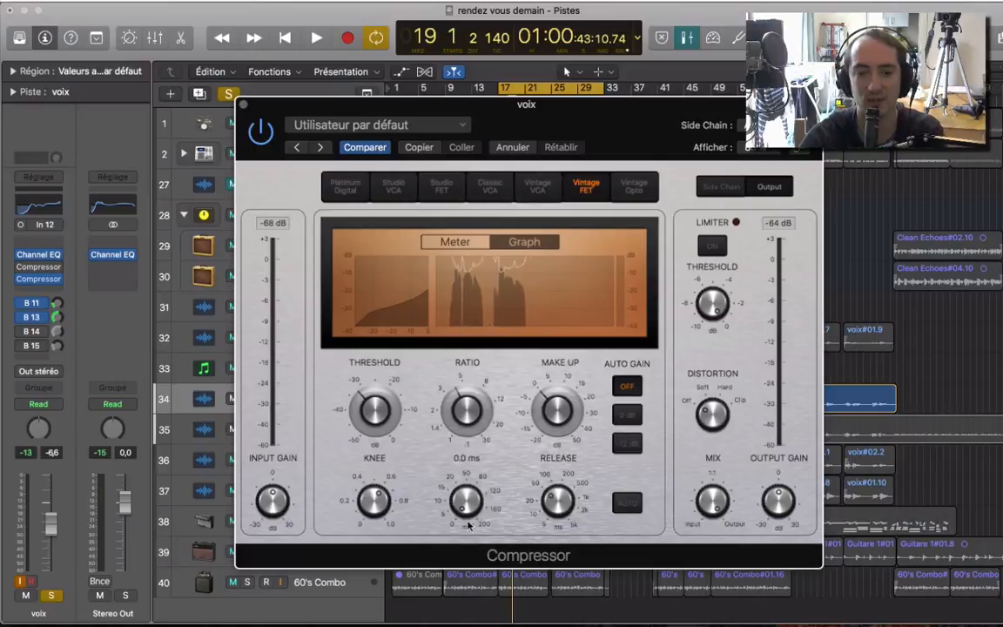
mouse_move(467, 490)
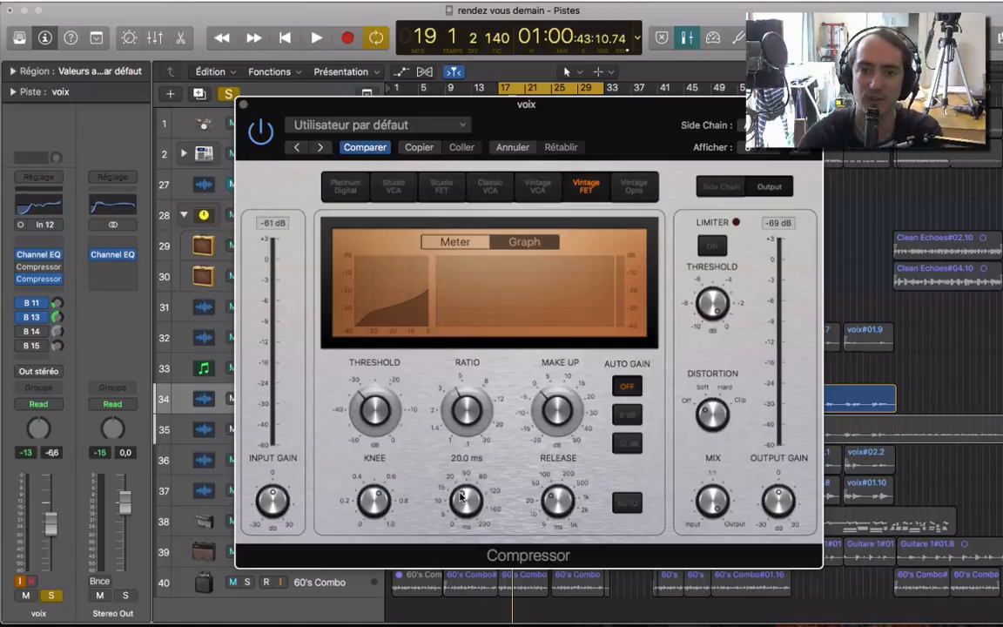
drag(461, 496, 478, 478)
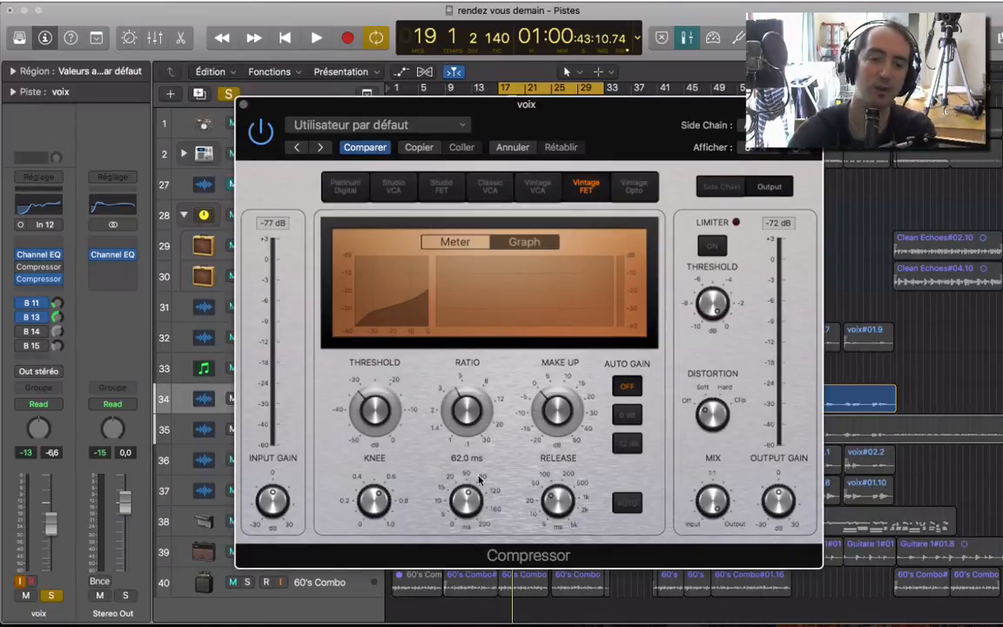
key(space)
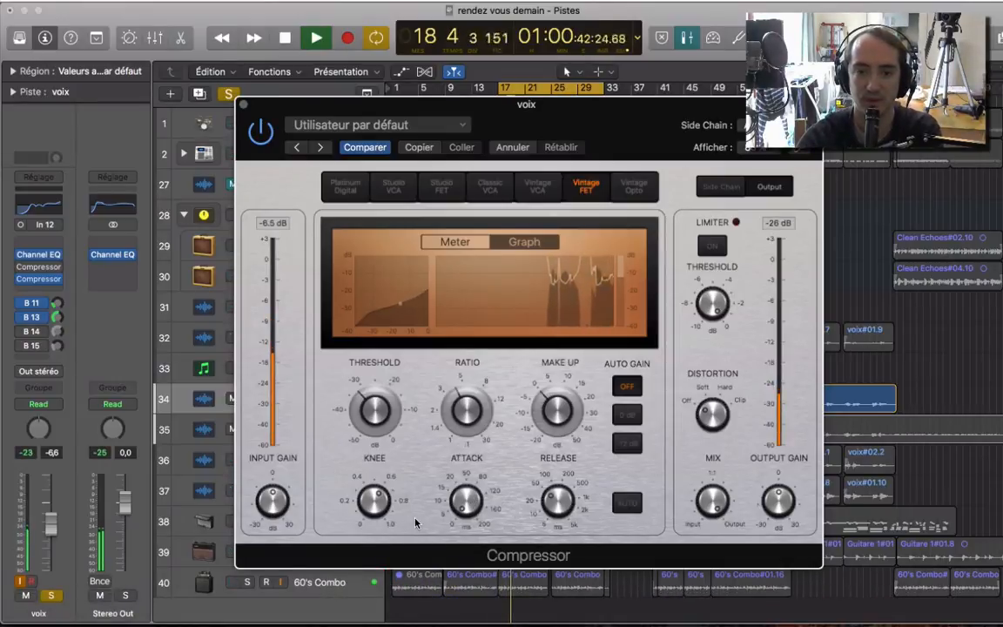
key(space)
Set the compressor's attack time to 35 ms and play a short passage of the voice
mouse_move(466, 492)
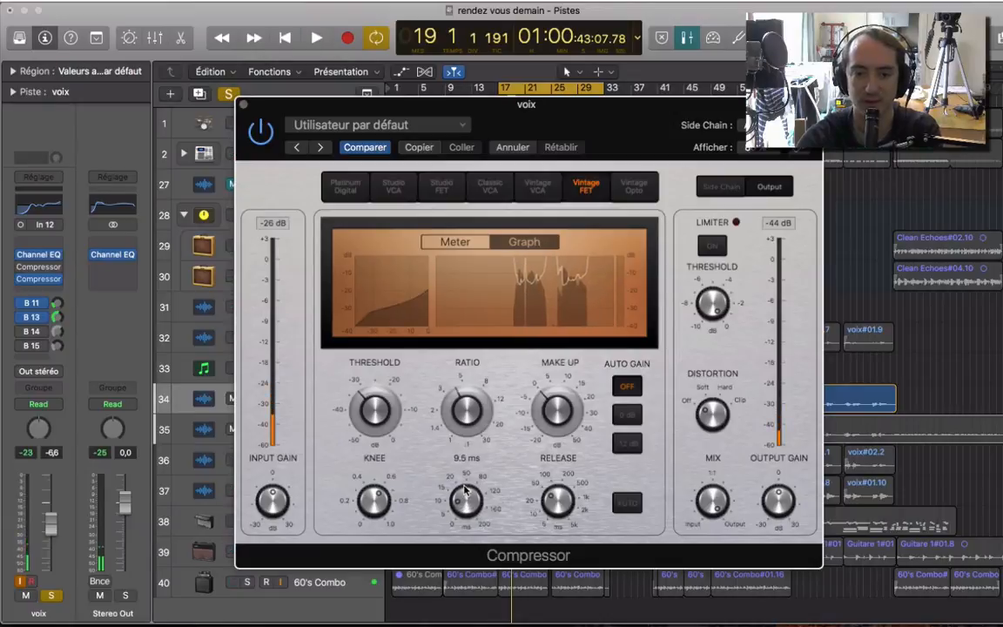
drag(466, 492, 466, 475)
key(space)
key(space)
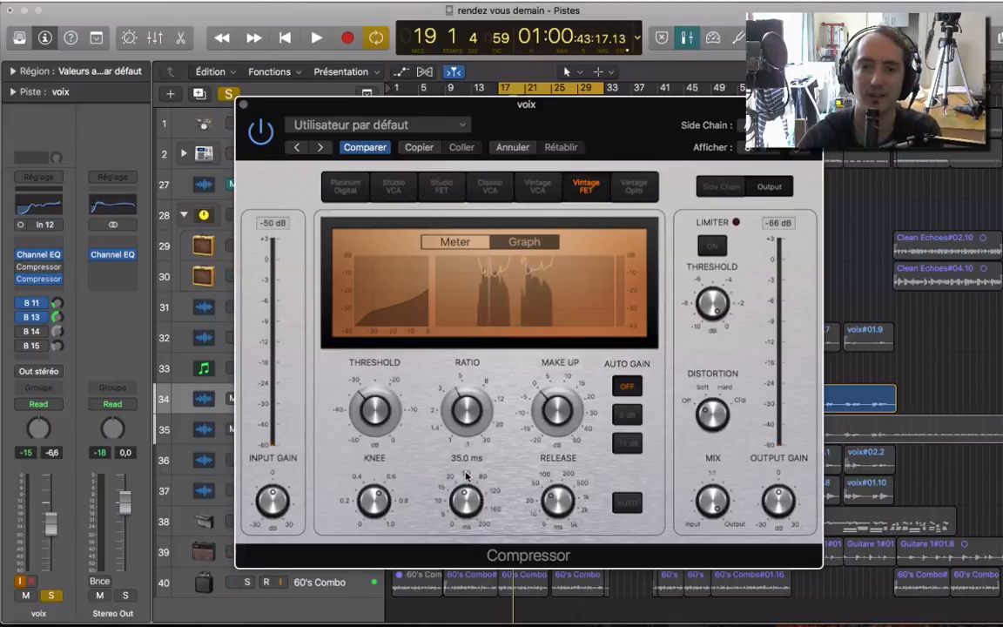
Fine-tune the attack by ear between about 23 and 59 ms during playback, comparing the voice with the compressor bypassed
mouse_move(466, 502)
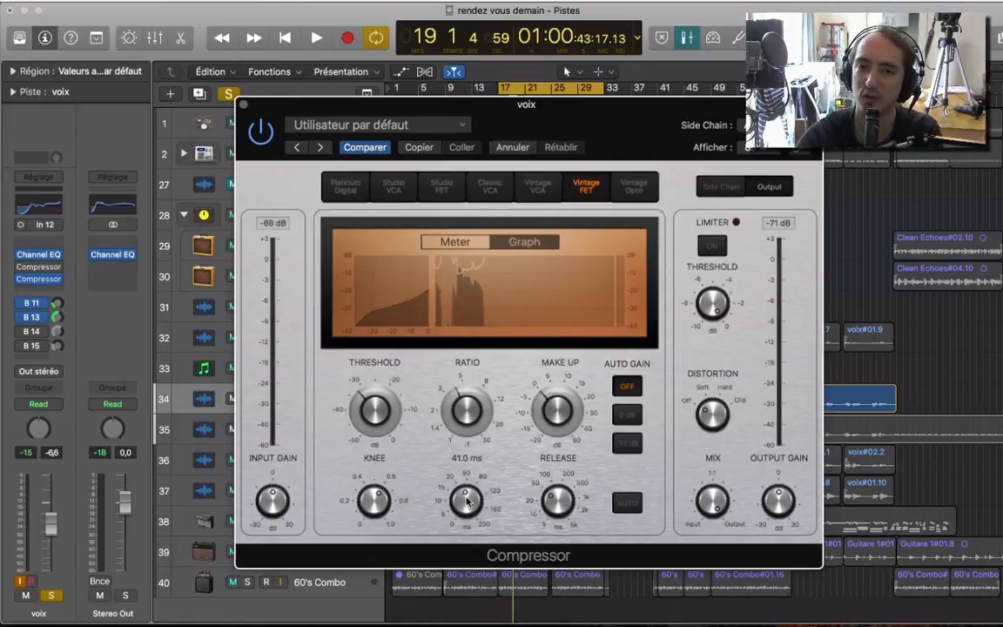
key(space)
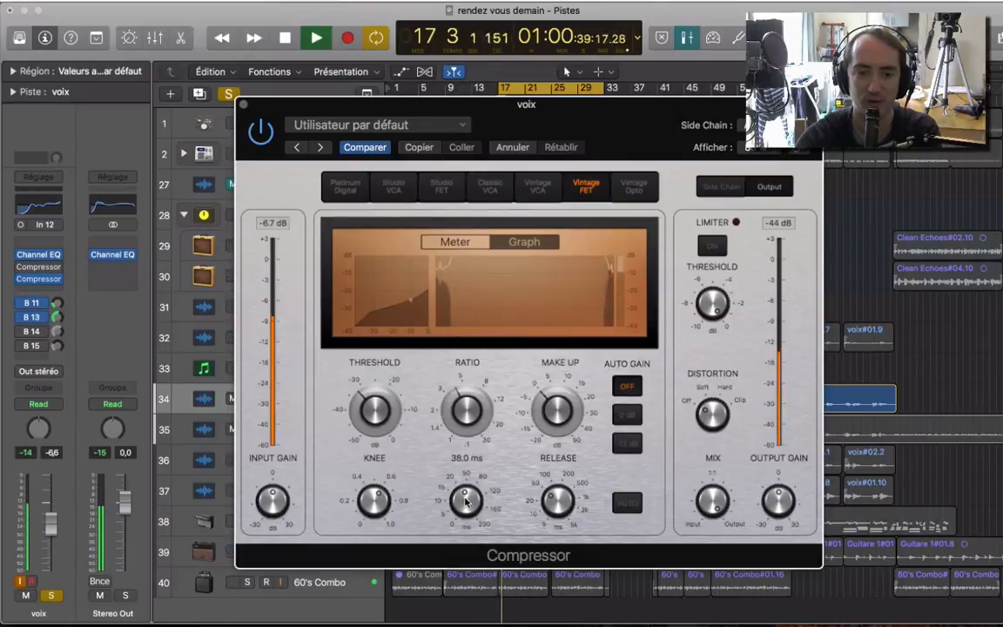
scroll(466, 500, up, 3)
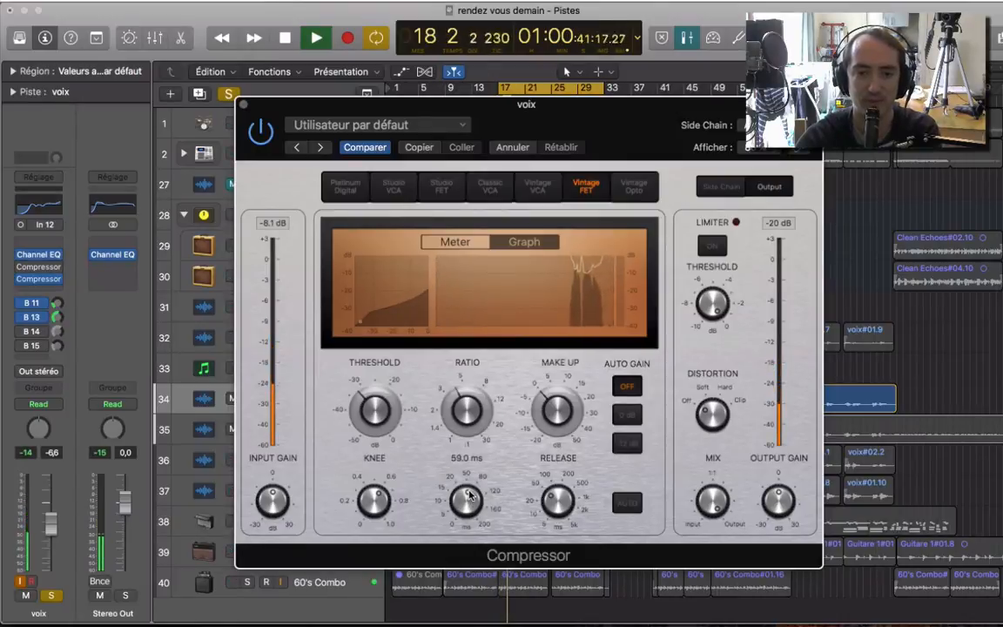
scroll(467, 500, down, 5)
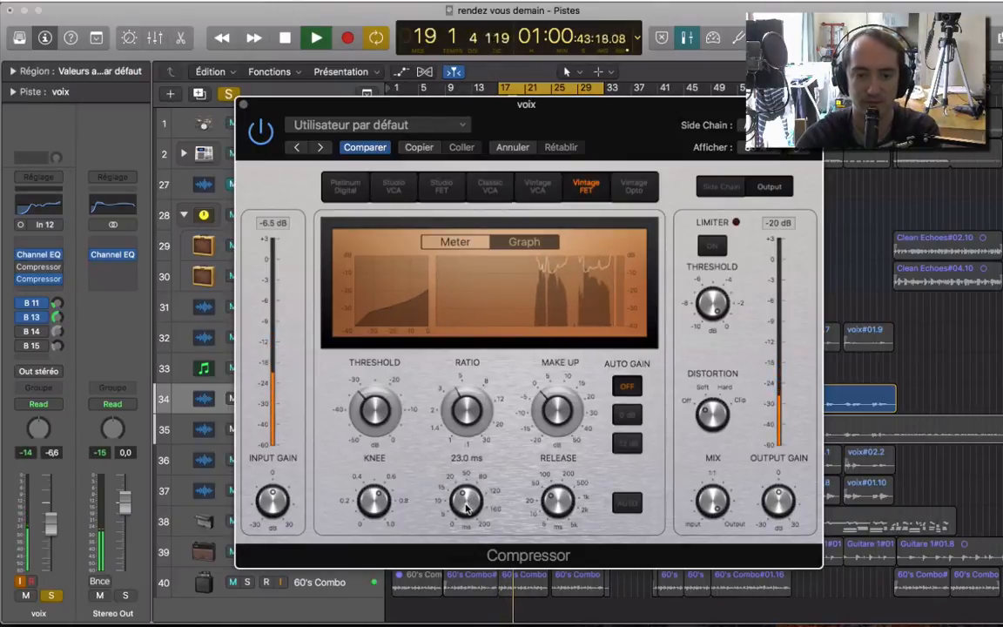
scroll(466, 505, up, 5)
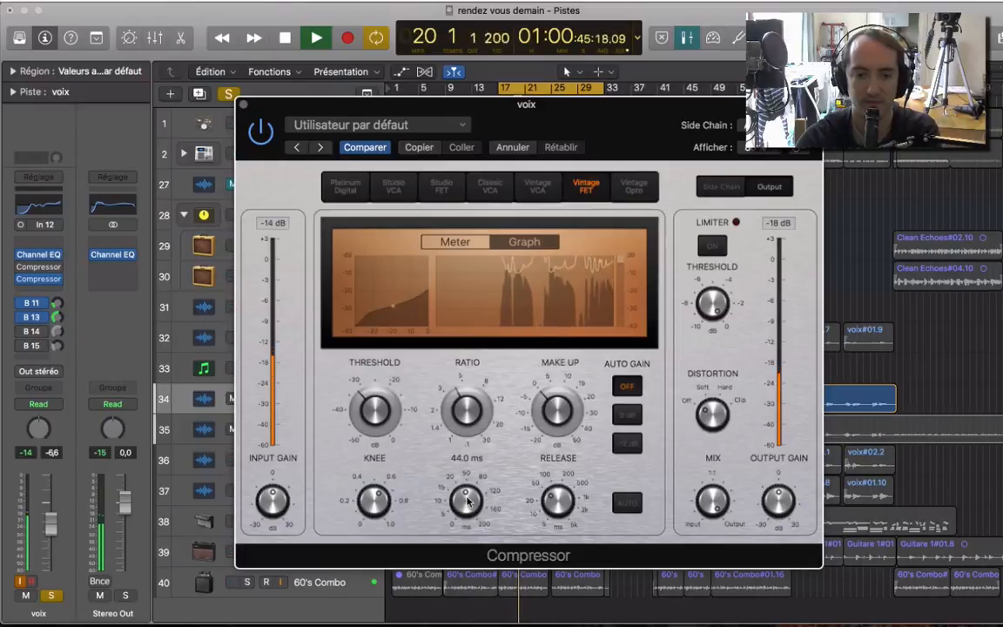
scroll(466, 501, down, 3)
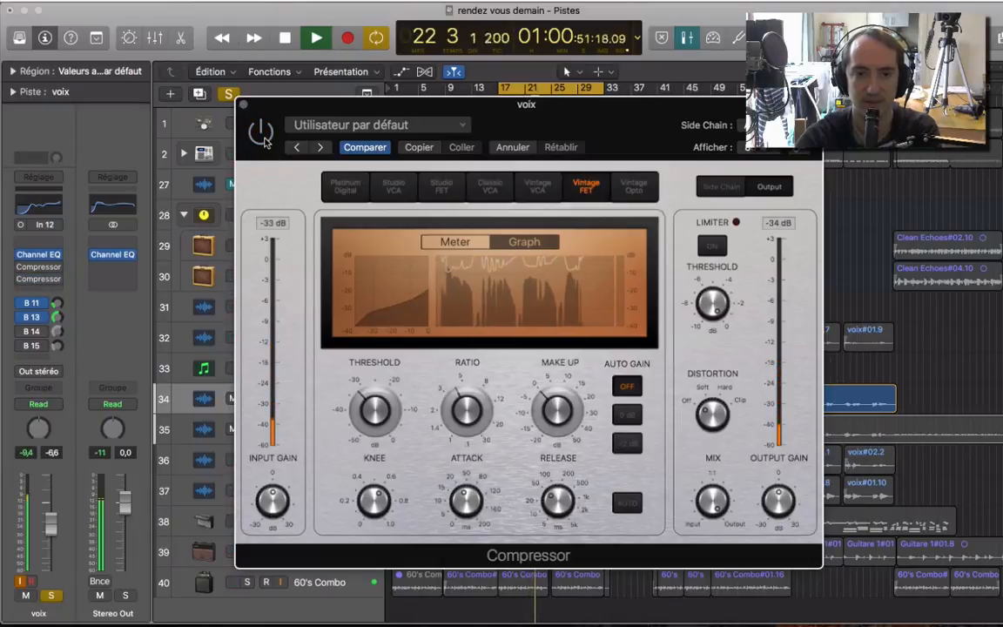
click(261, 132)
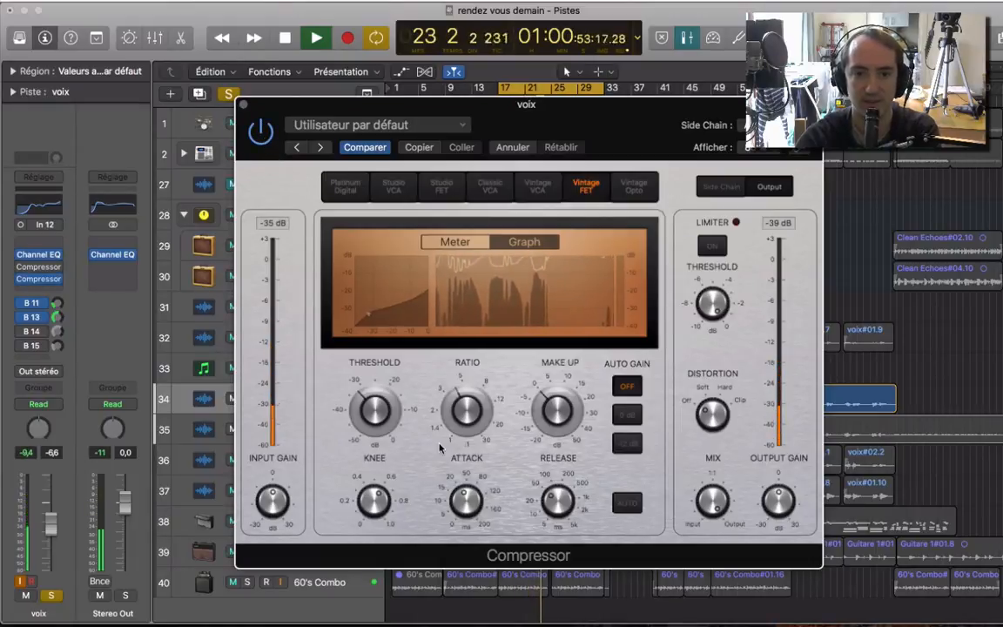
key(space)
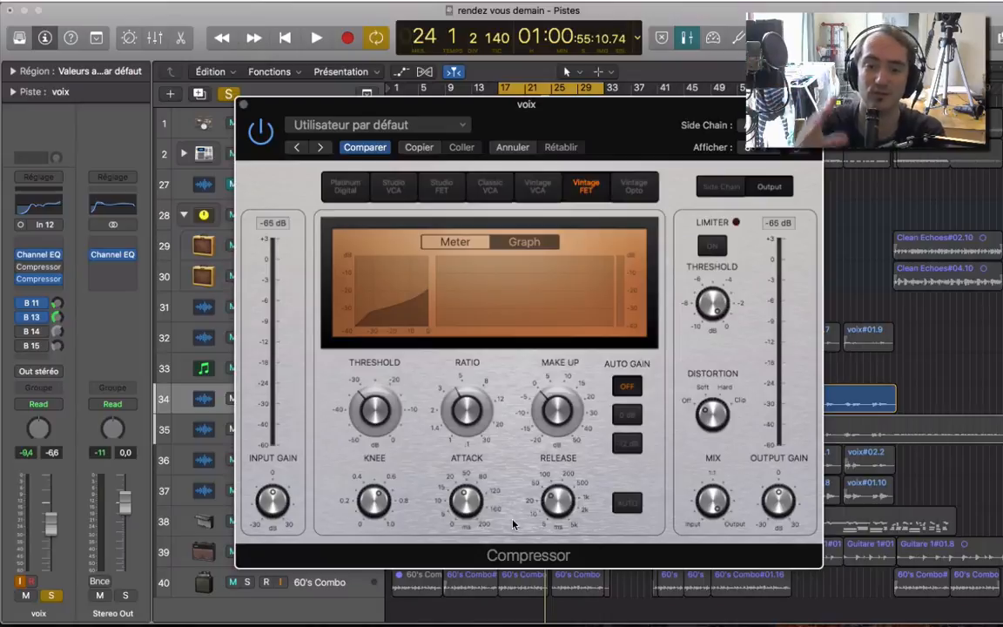
Uncover the arrangement and zoom in on the first Clean Echoes guitar region to examine the attacks and decays in its waveform
drag(672, 128, 199, 137)
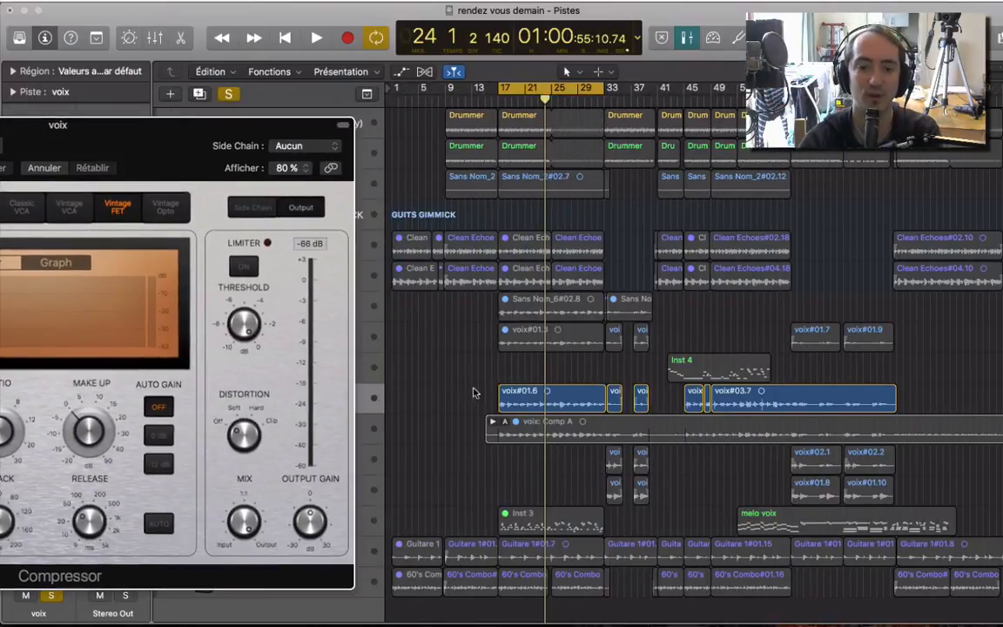
click(540, 393)
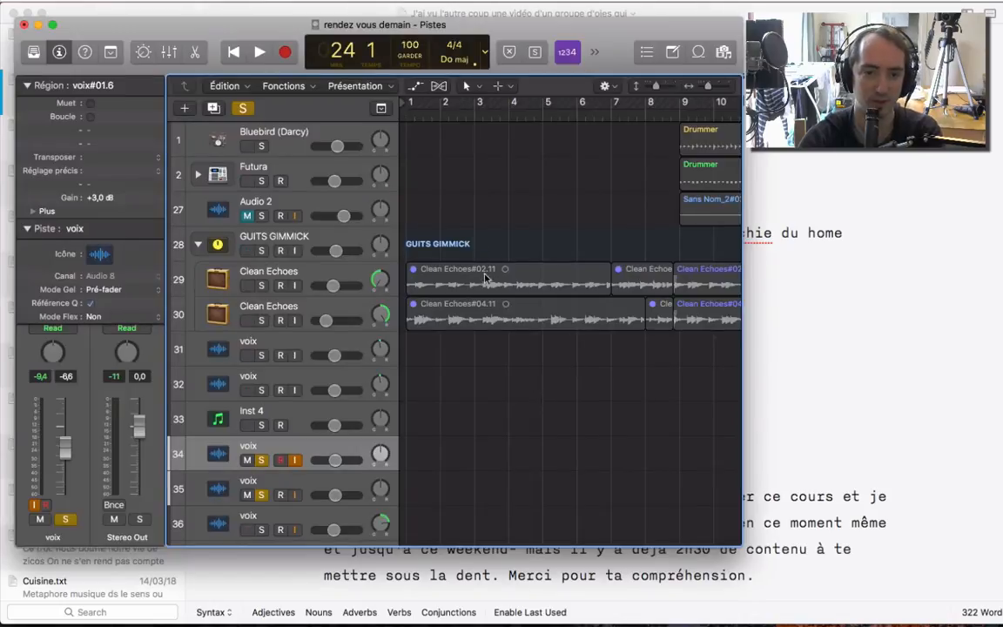
click(486, 280)
key(z)
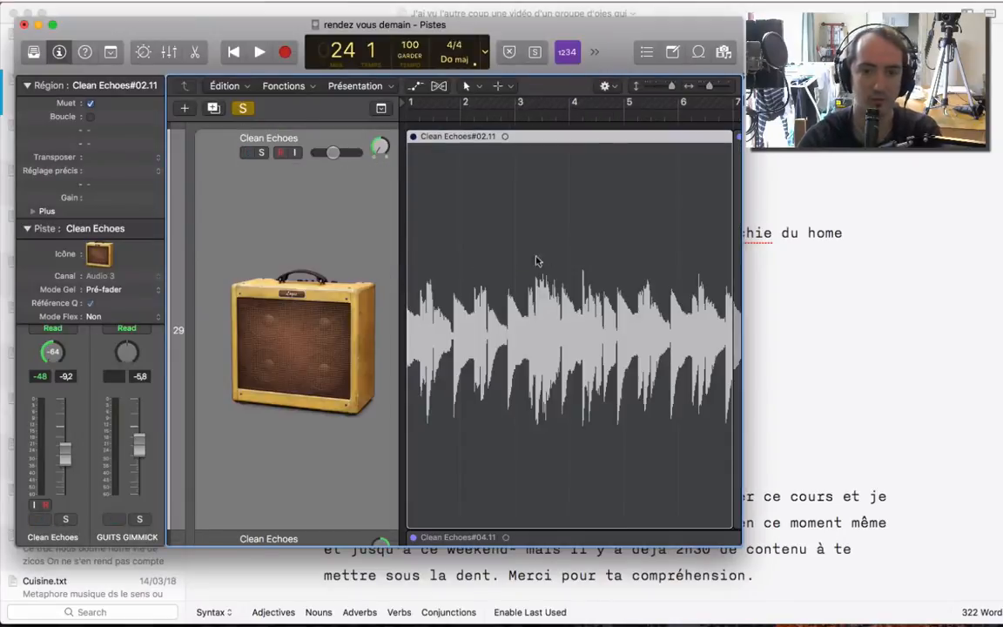
scroll(507, 334, up, 10)
scroll(673, 277, down, 3)
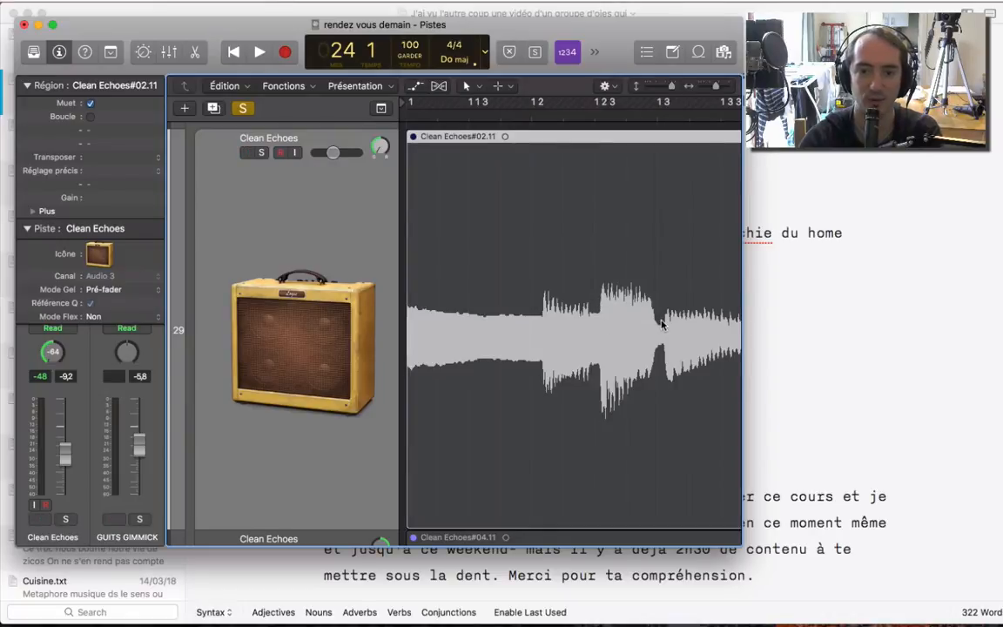
scroll(662, 324, right, 5)
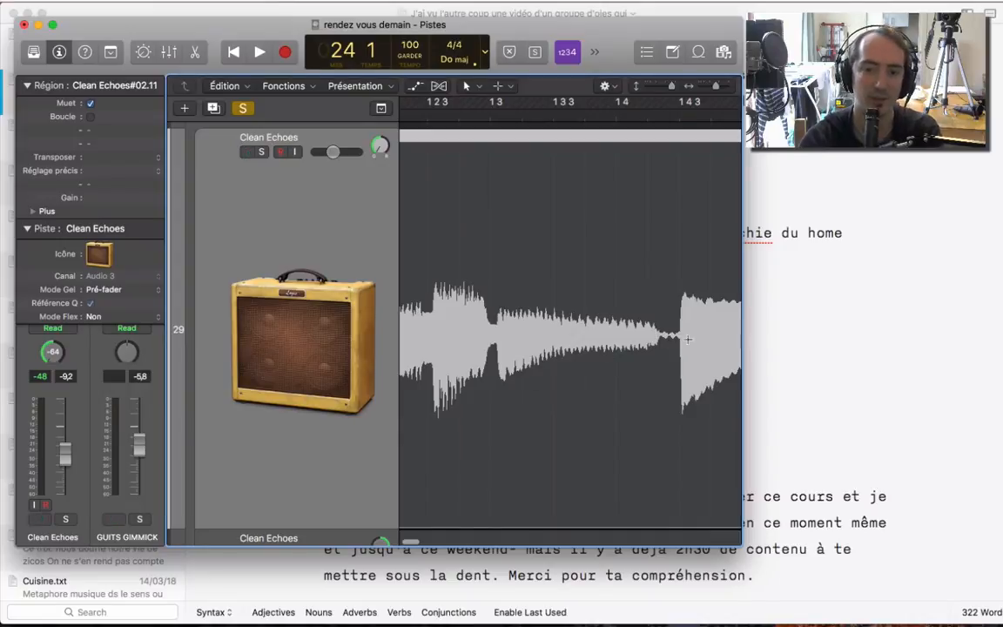
Restore the full-size project window and zoom back out to the whole arrangement
double_click(178, 27)
scroll(434, 402, down, 10)
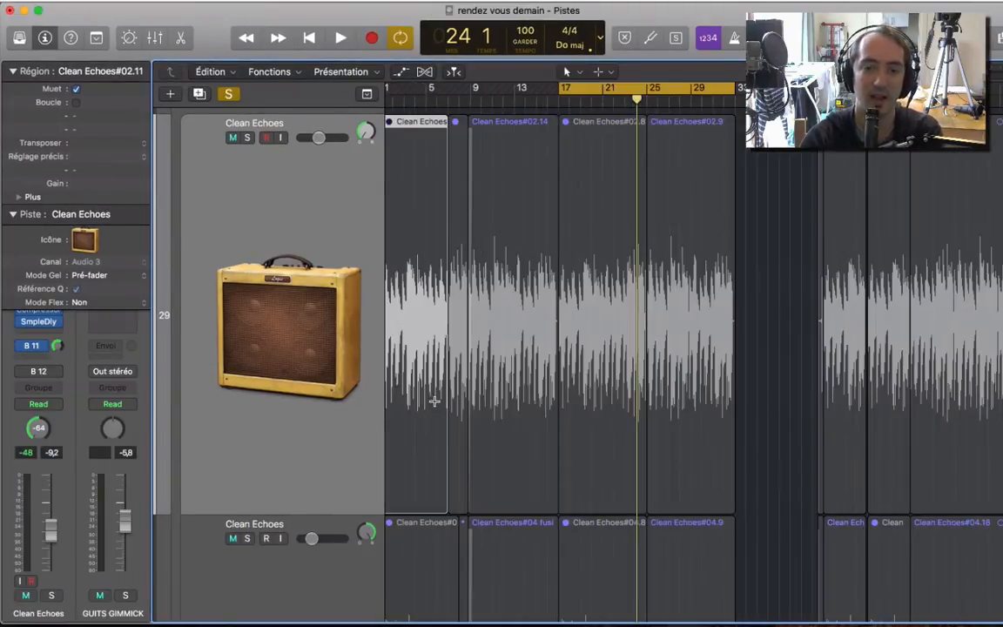
click(765, 161)
key(z)
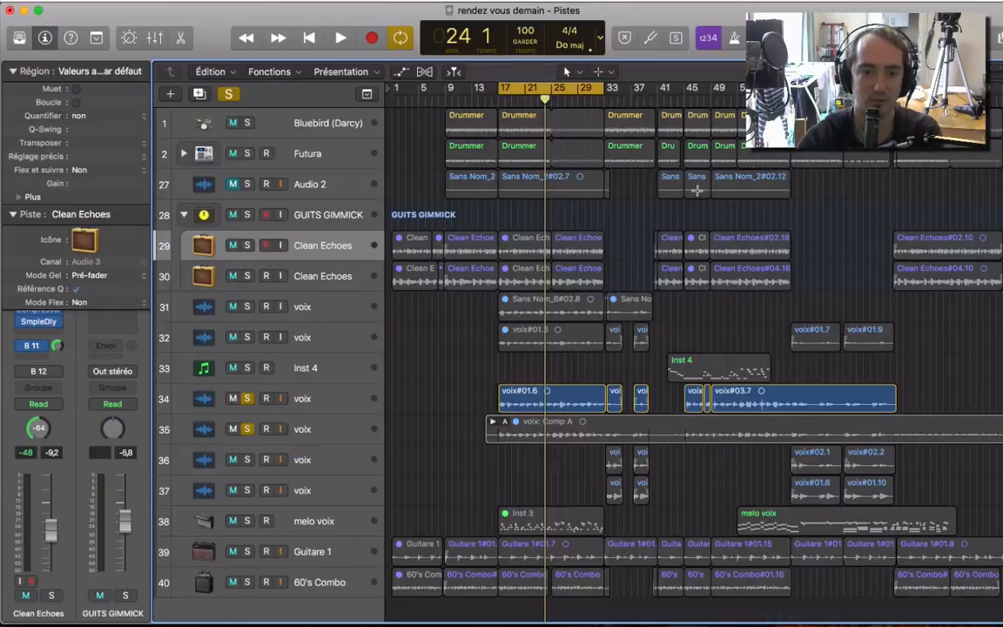
Select the lead voice track 34 and reopen its active compressor, placed centrally over the arrangement
click(347, 400)
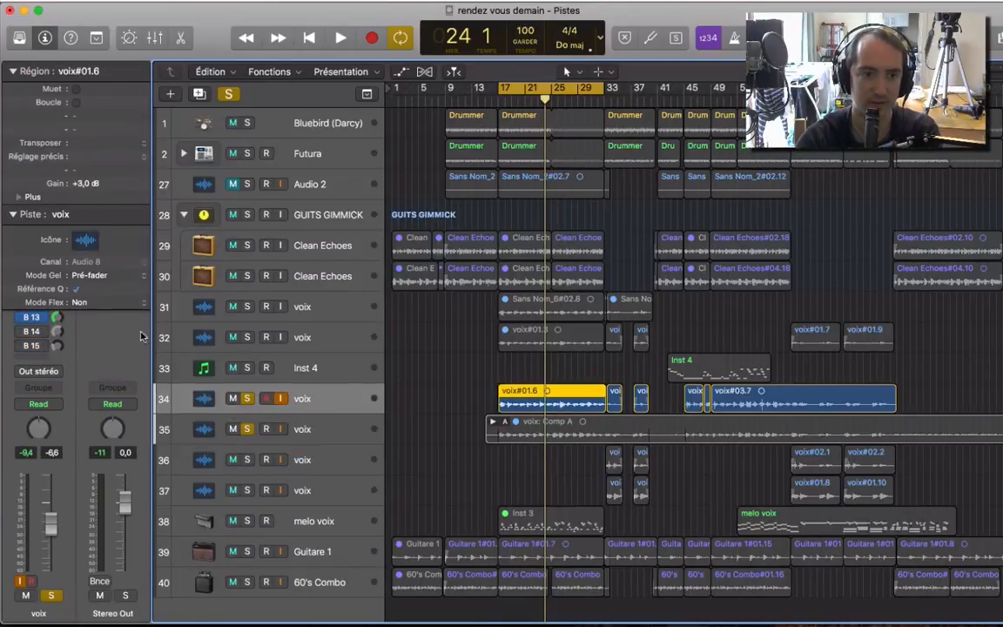
click(13, 213)
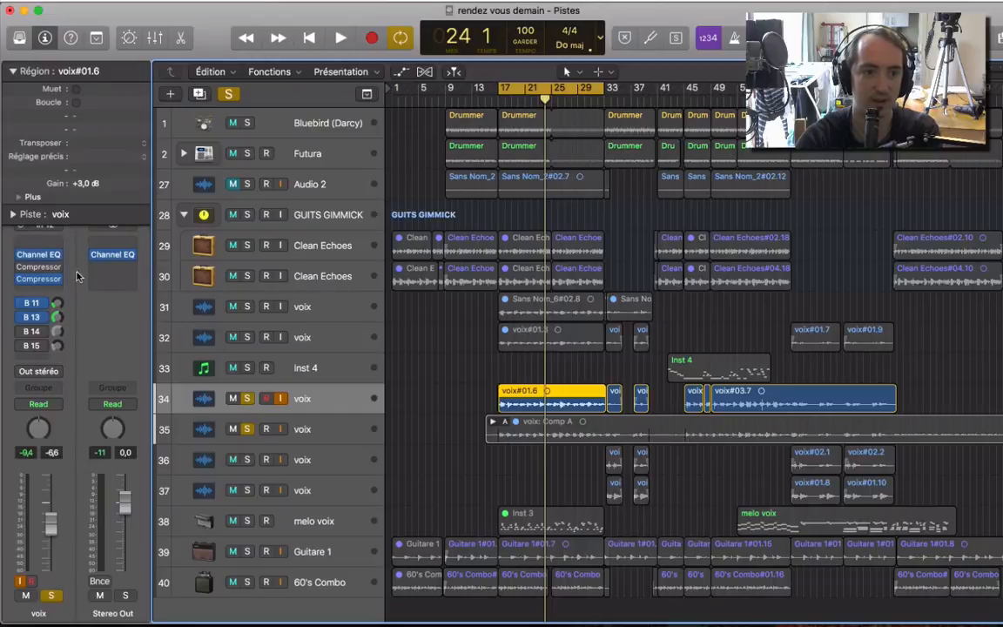
click(39, 278)
drag(397, 48, 660, 97)
mouse_move(588, 482)
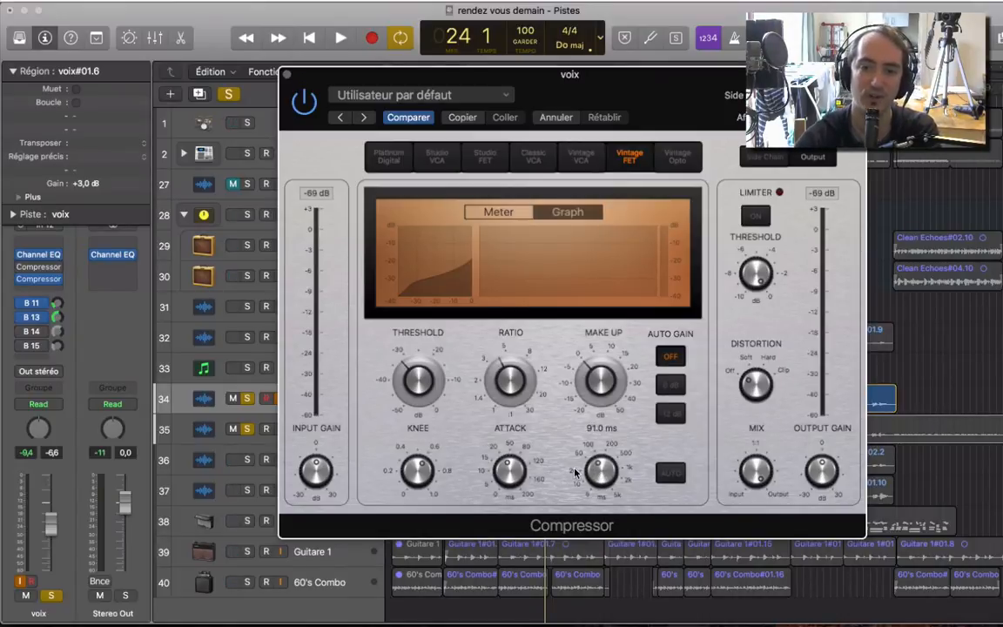
Audition very short and longer release times on the soloed voice, ending with a release slightly above 200 ms
key(space)
drag(603, 473, 597, 481)
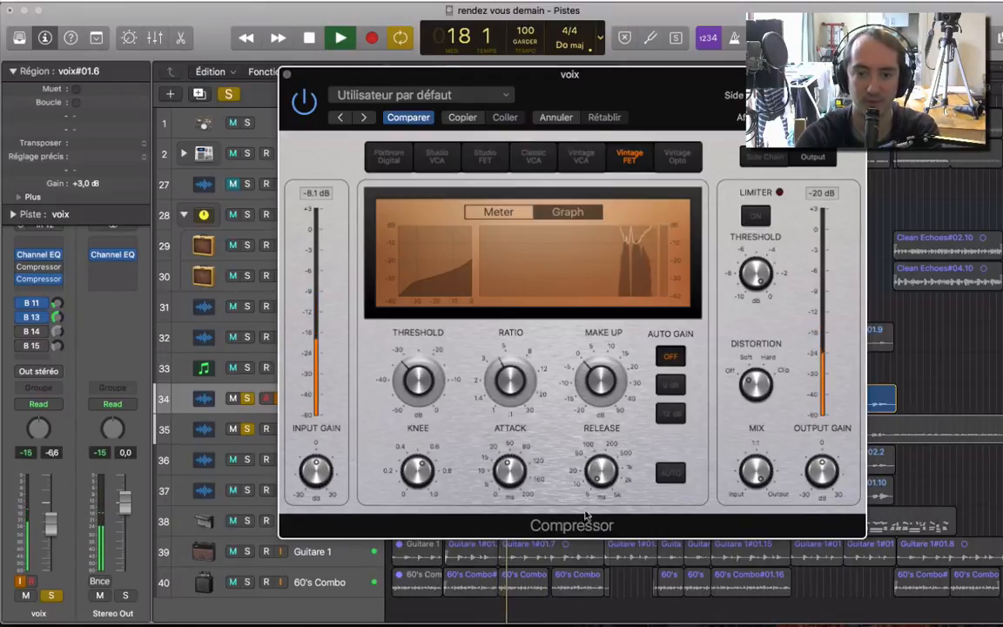
drag(599, 484, 590, 431)
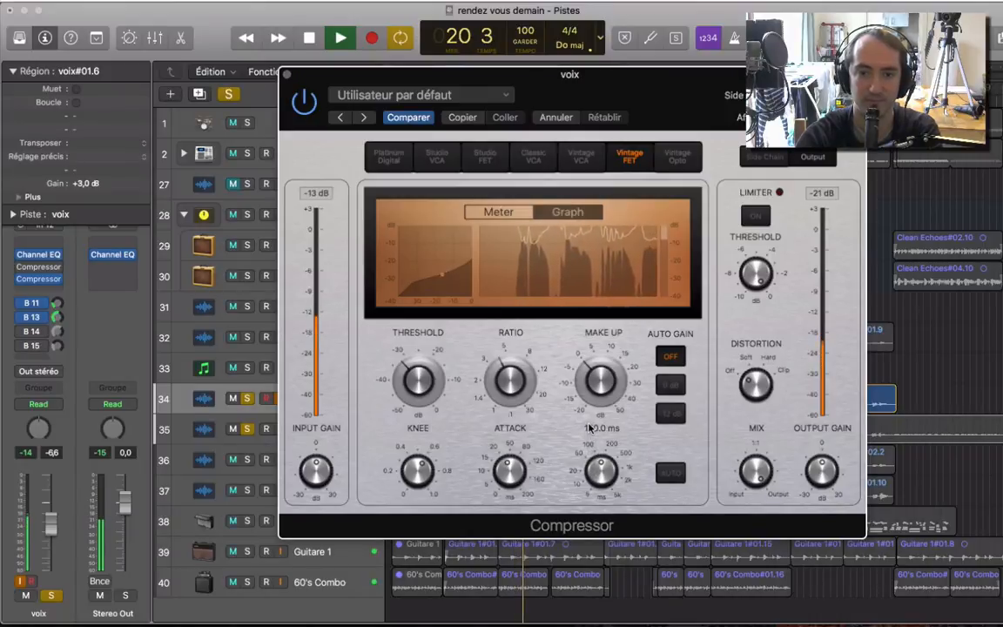
drag(589, 423, 589, 421)
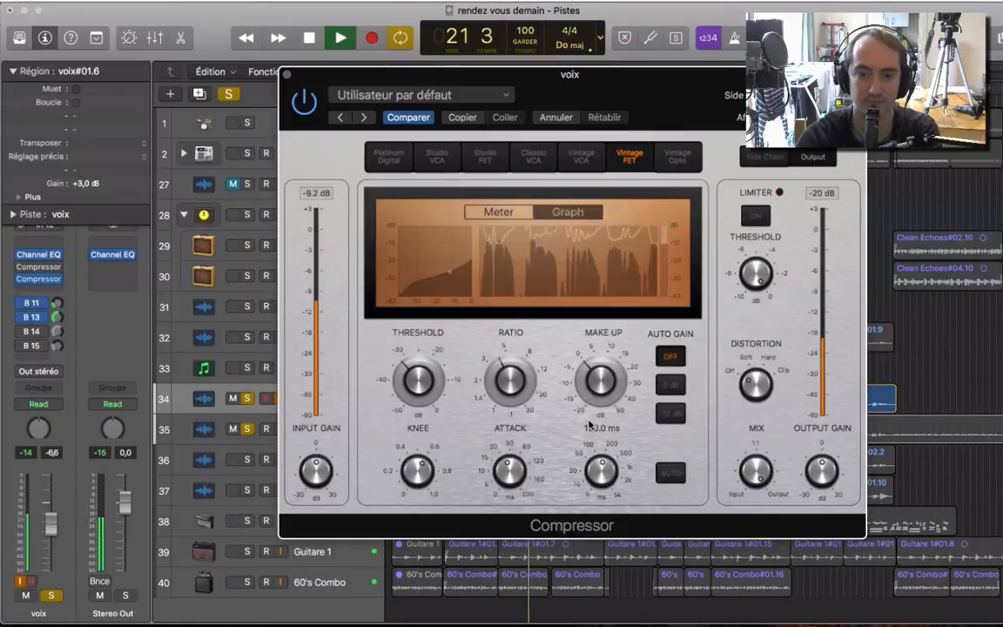
drag(611, 476, 608, 474)
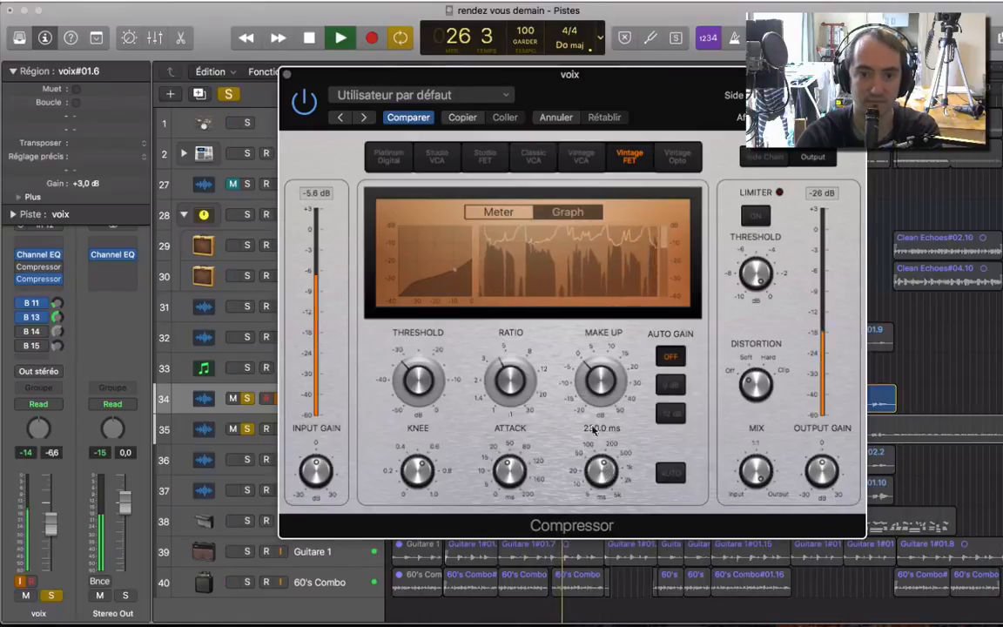
Listen to the voice with the compressor bypassed and active to judge the new release setting, leaving the compressor enabled
click(304, 103)
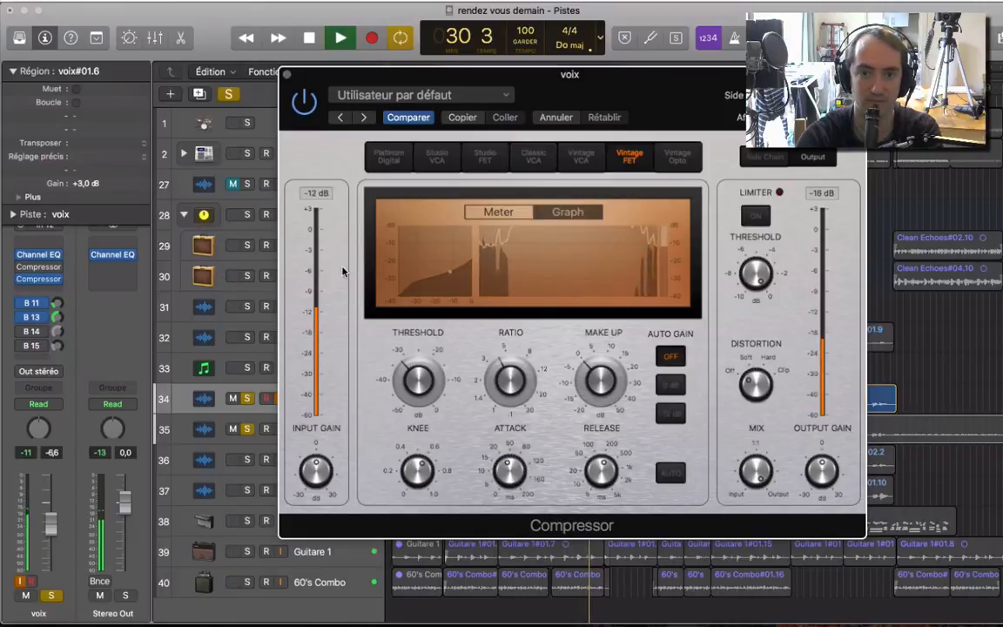
key(space)
mouse_move(643, 446)
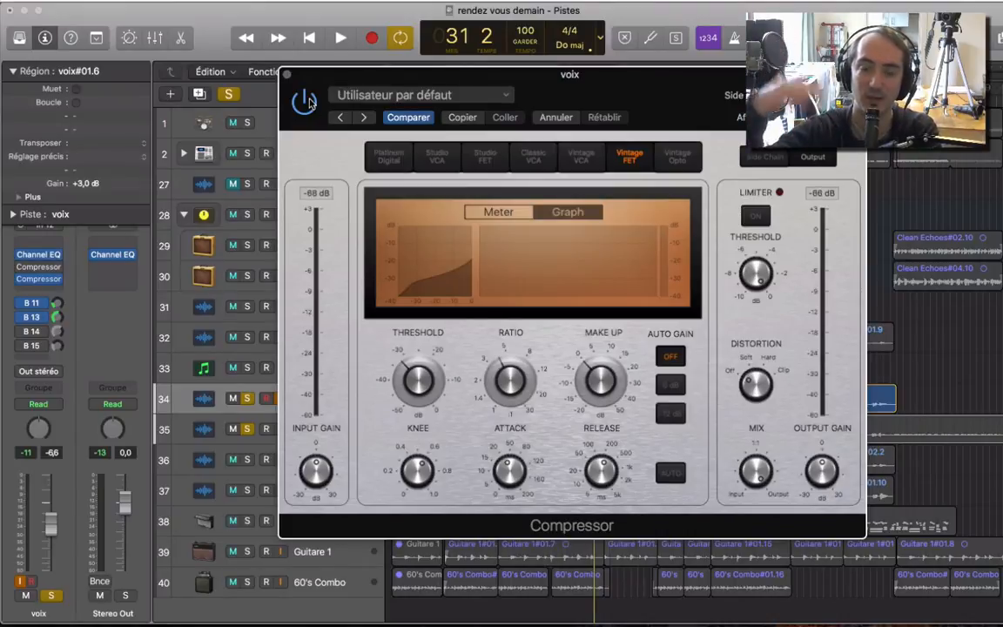
key(space)
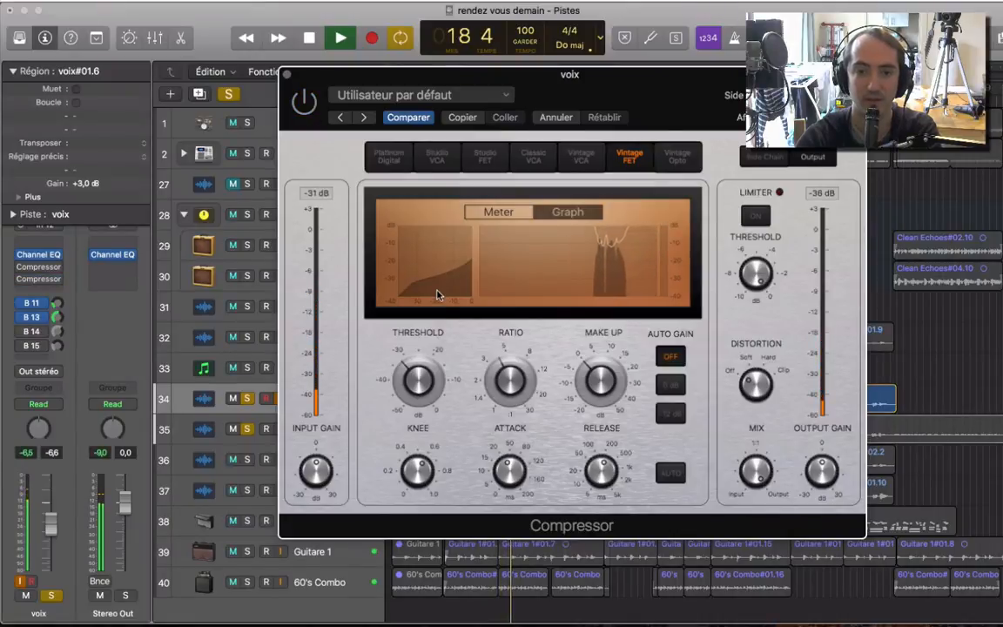
key(space)
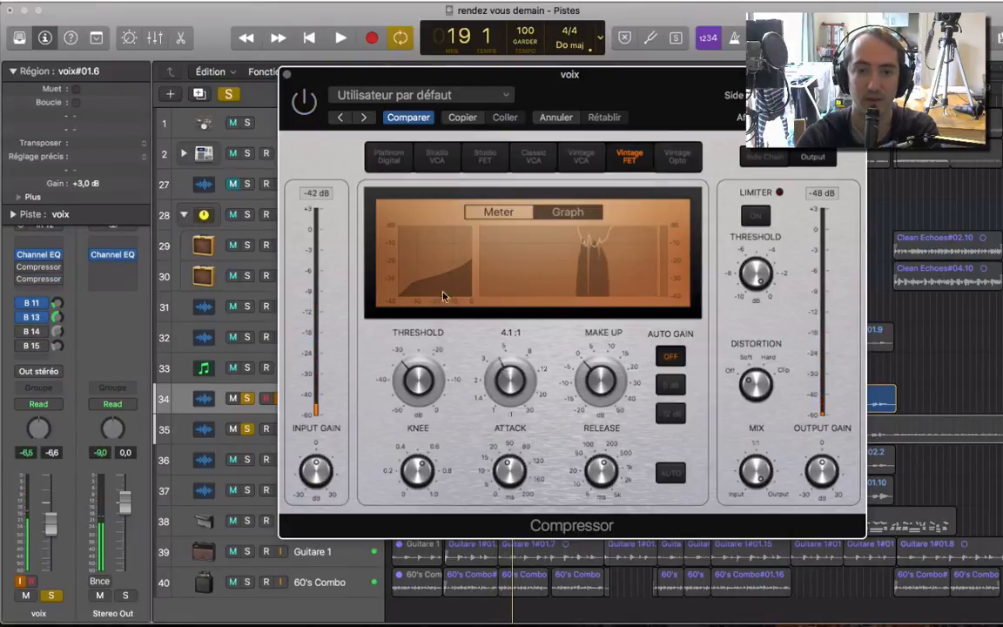
click(307, 109)
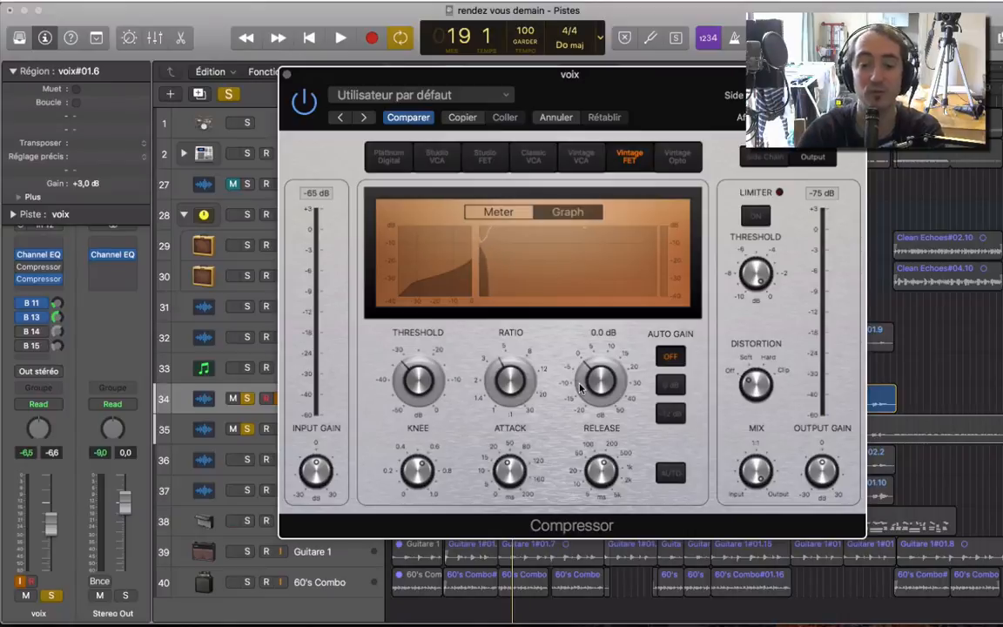
Raise the compressor's make-up gain to about 7 dB while auditioning the soloed voice
key(space)
drag(607, 386, 612, 366)
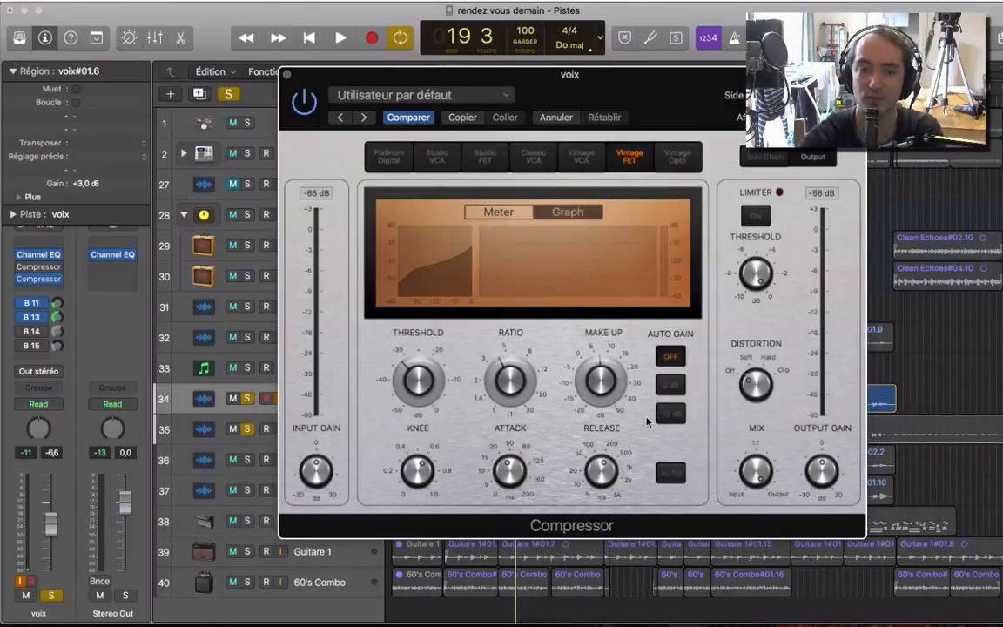
key(space)
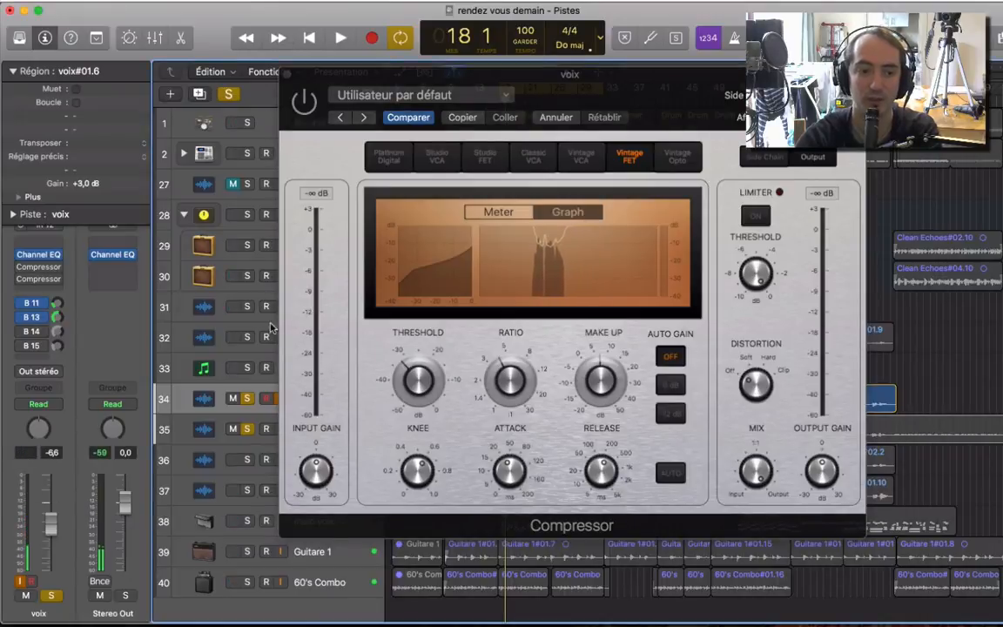
Raise the compressor's make-up gain to 8.5 dB while auditioning the soloed voice
key(space)
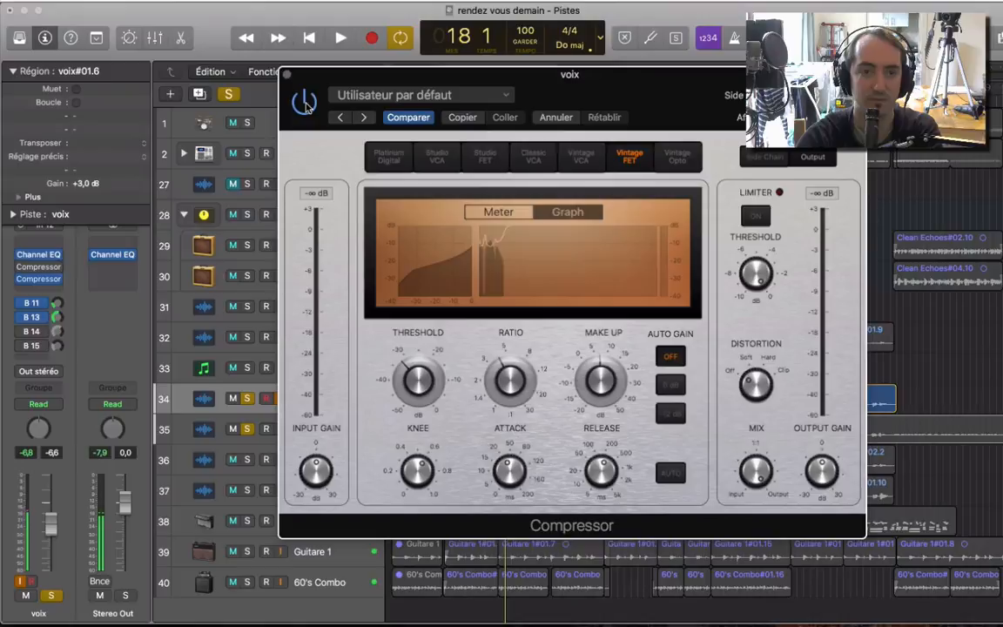
key(space)
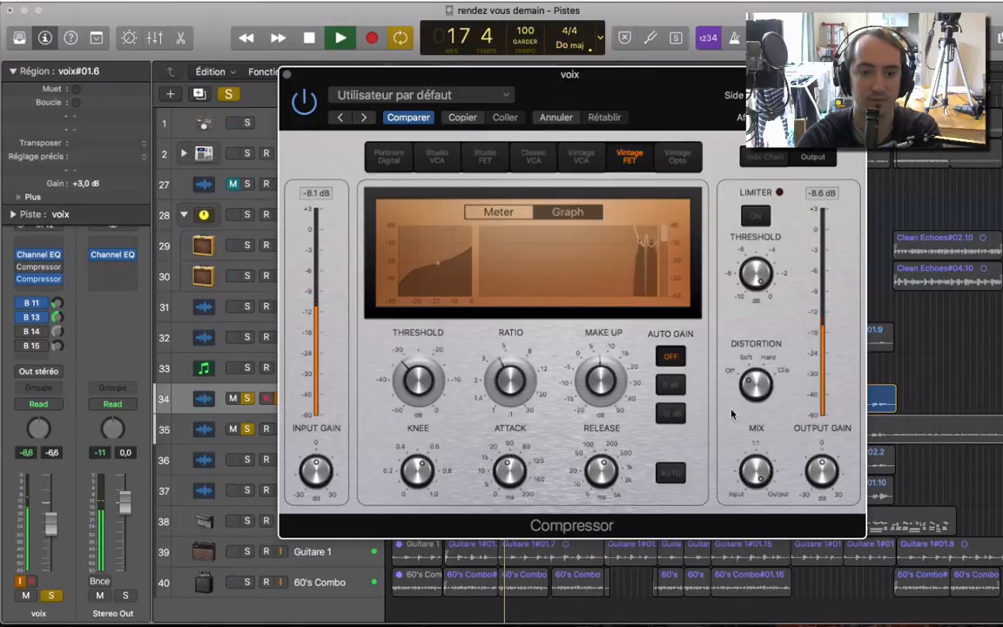
mouse_move(602, 376)
key(space)
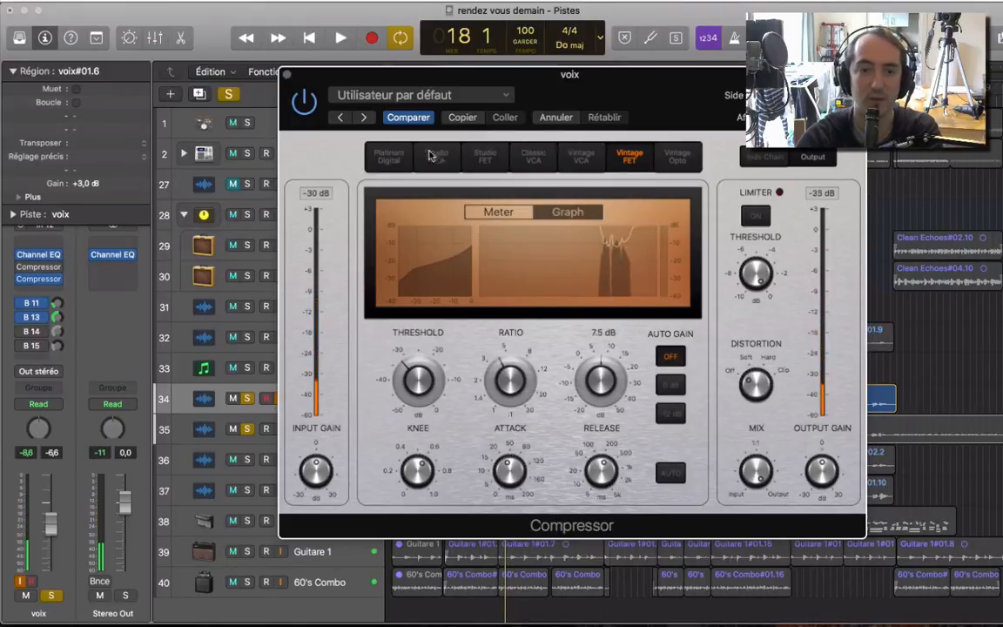
mouse_move(609, 398)
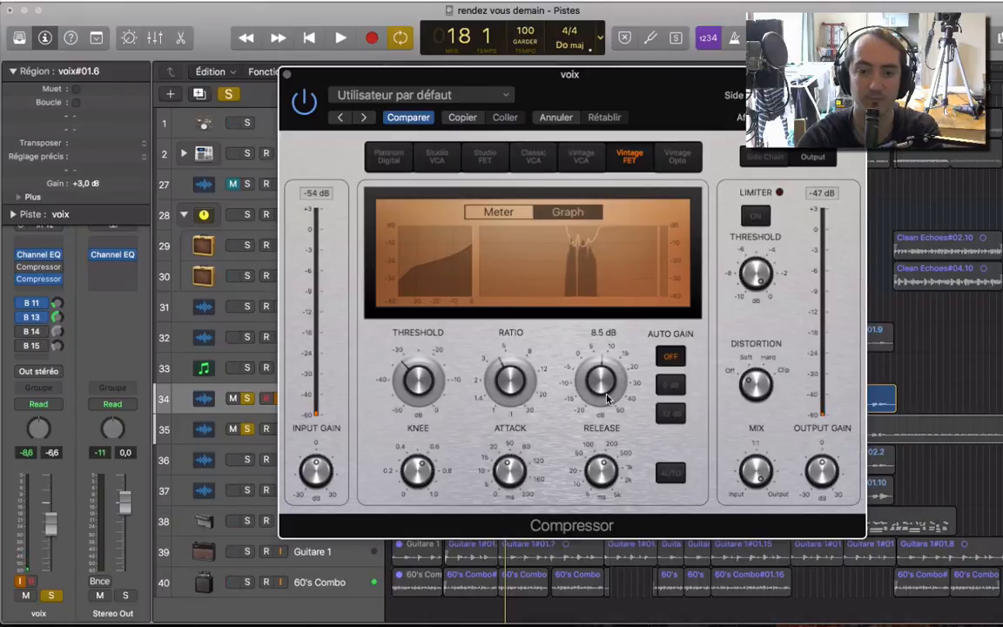
Compare the soloed voice with the compressor bypassed and active to judge the new make-up gain, leaving the compressor enabled
key(space)
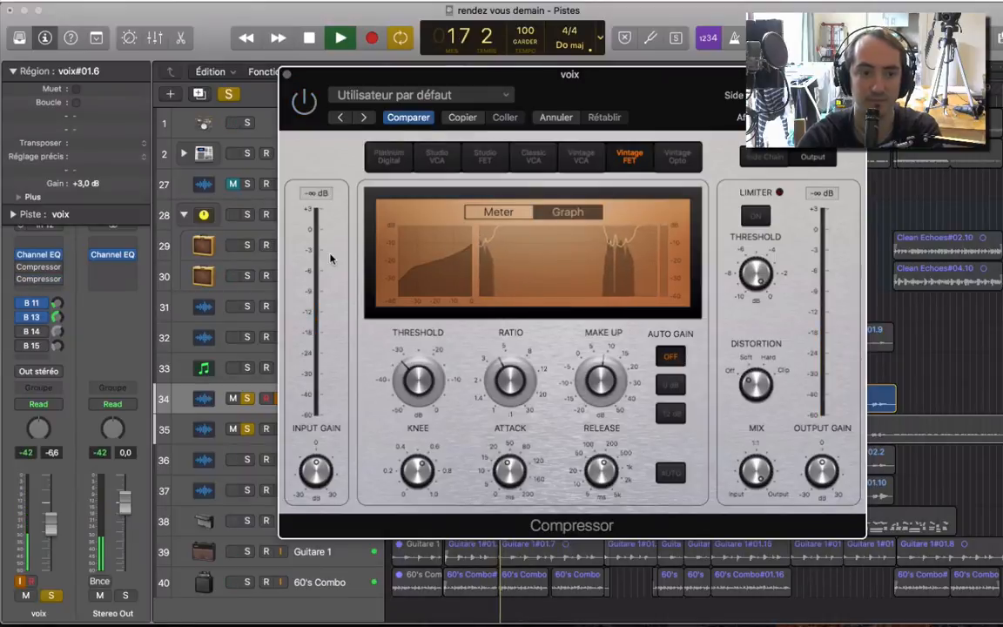
key(space)
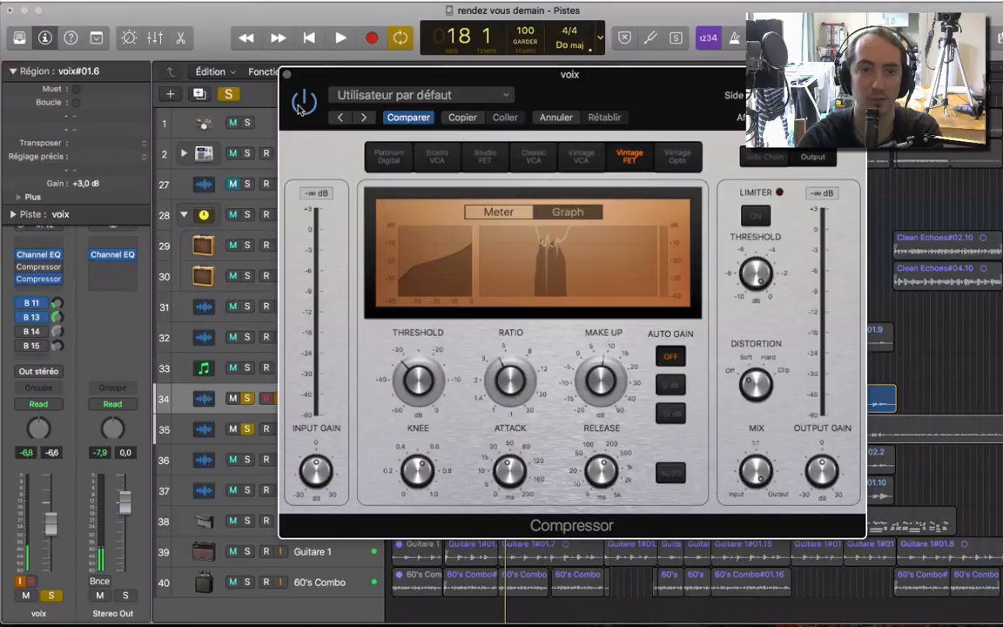
key(space)
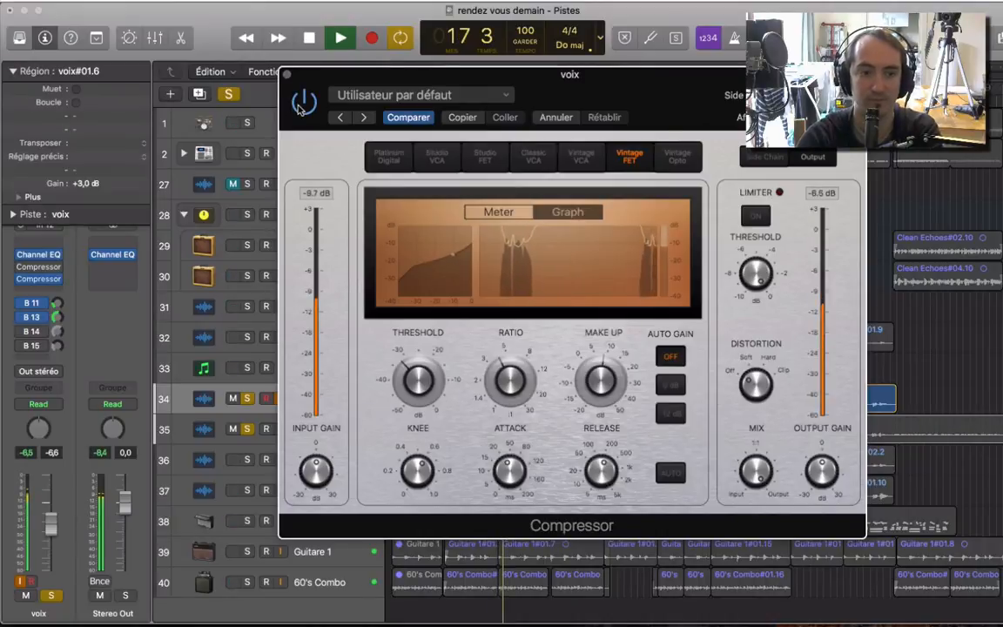
click(306, 108)
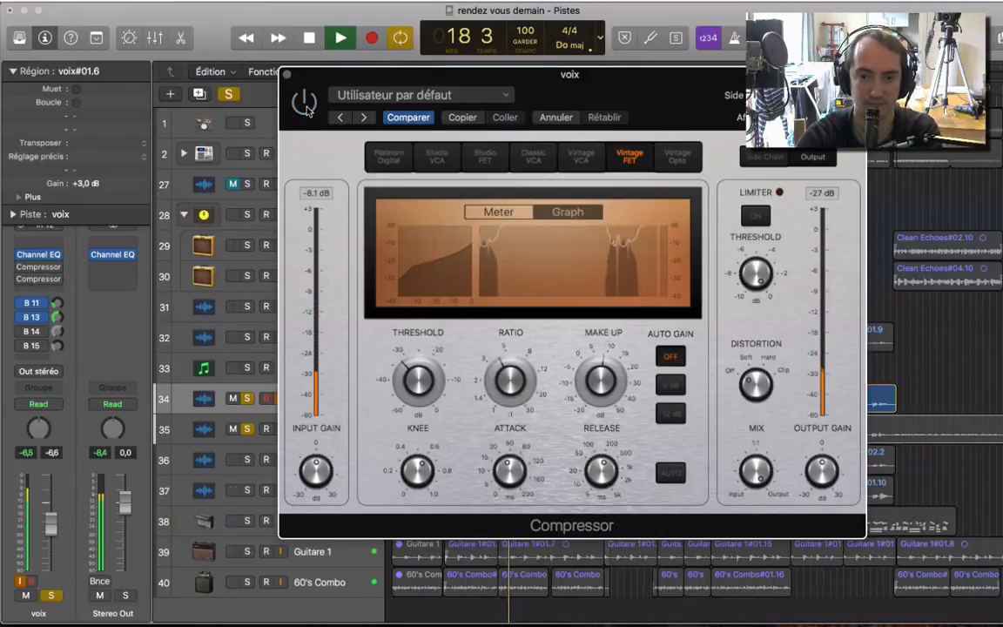
click(306, 108)
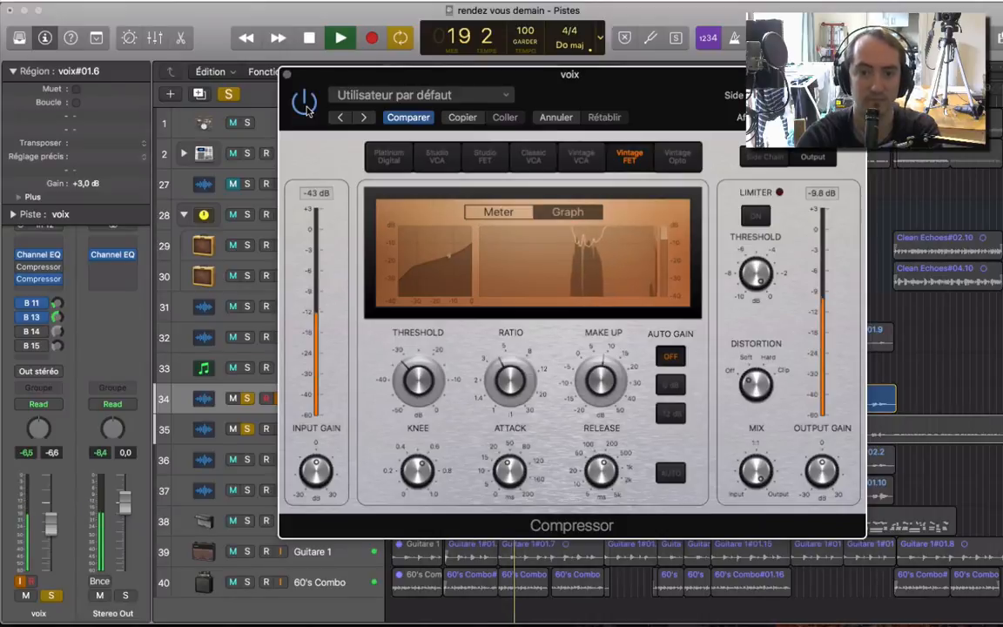
key(space)
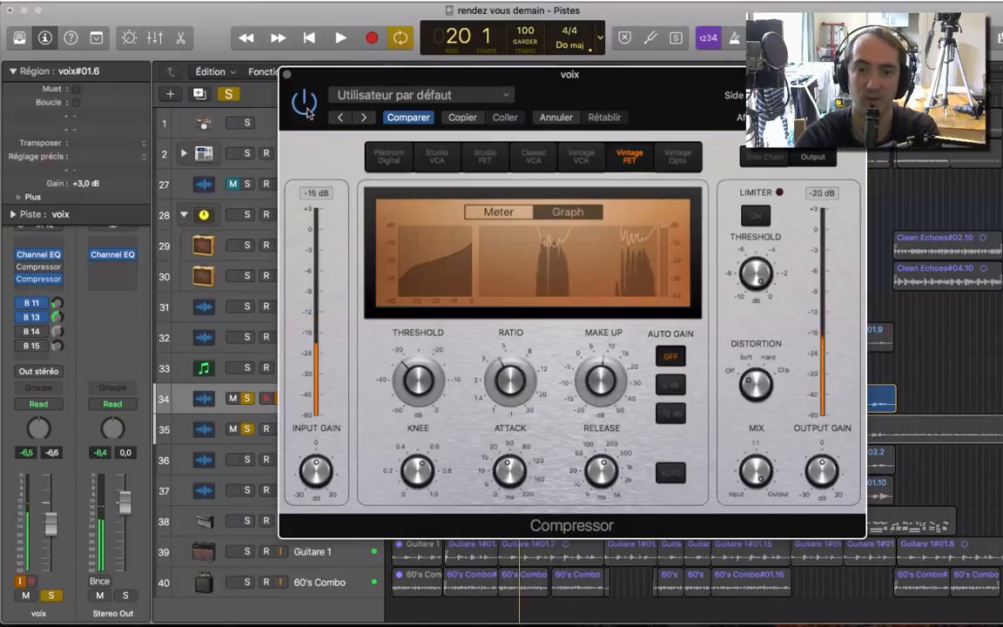
Unsolo the voices and listen to the full mix with the lead voice's compressor bypassed and active, leaving it enabled
mouse_move(455, 366)
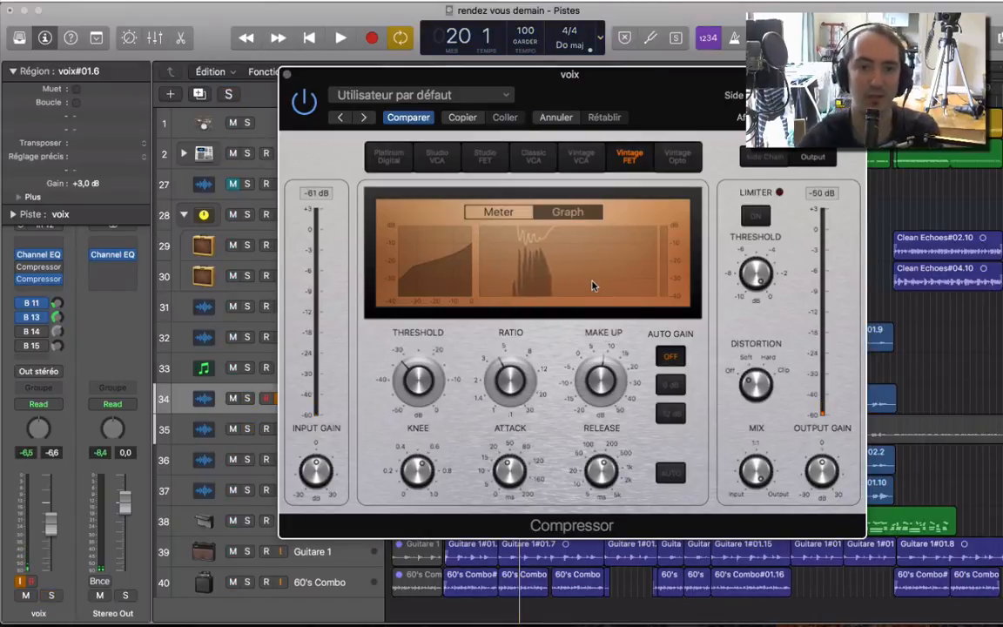
key(space)
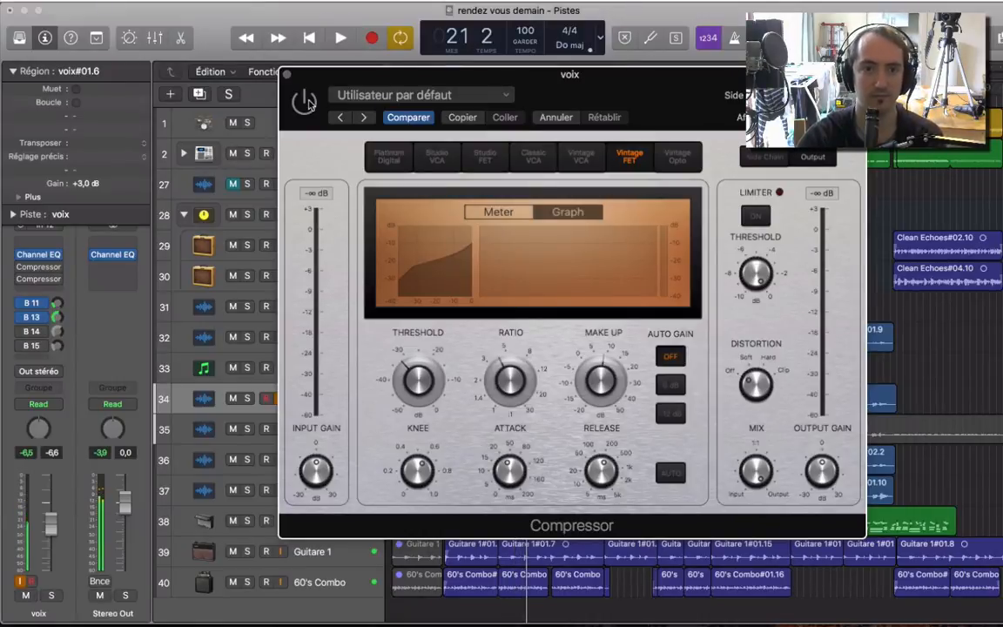
key(space)
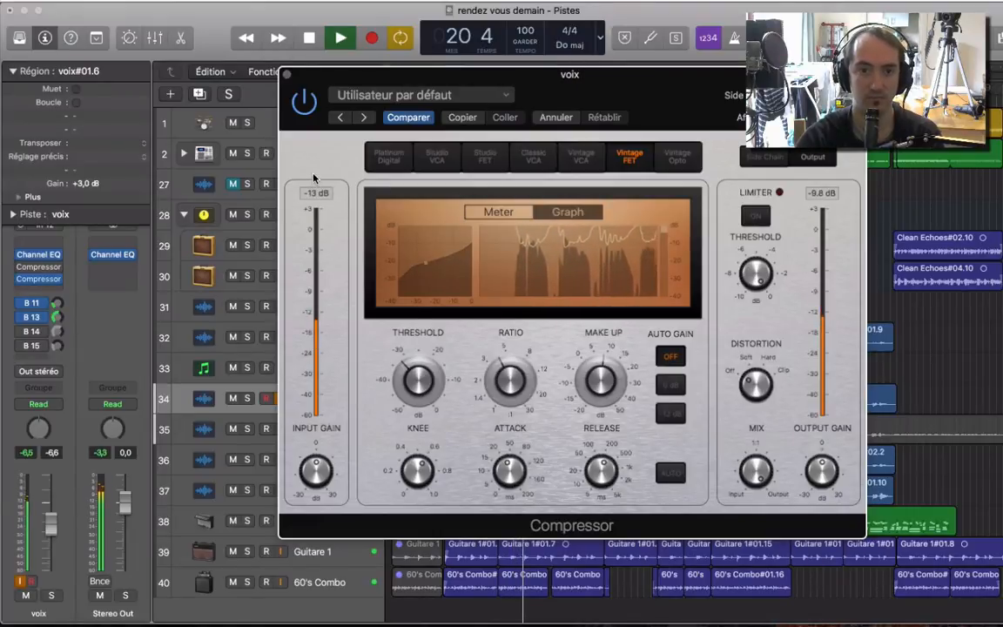
key(space)
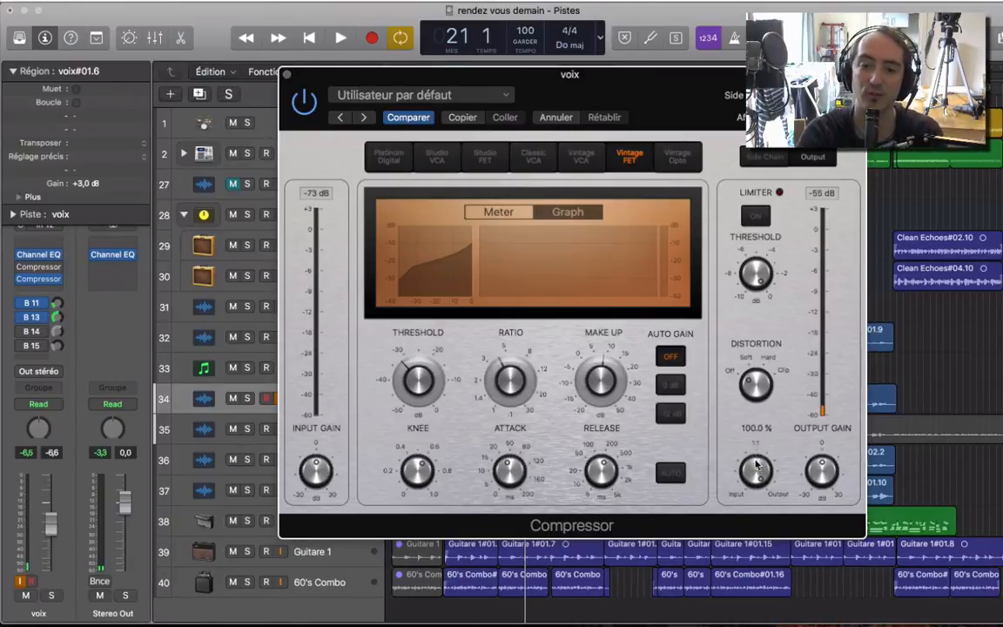
Sweep the compressor's mix control down to the input side and raise it to 84.5 % while the full arrangement plays
drag(757, 415, 678, 625)
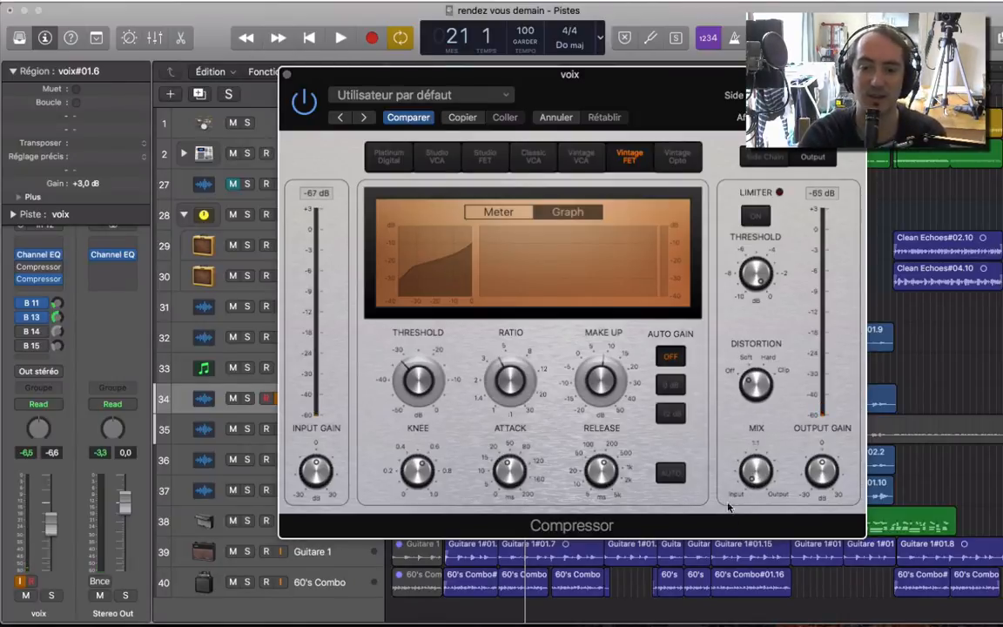
key(space)
drag(757, 481, 760, 389)
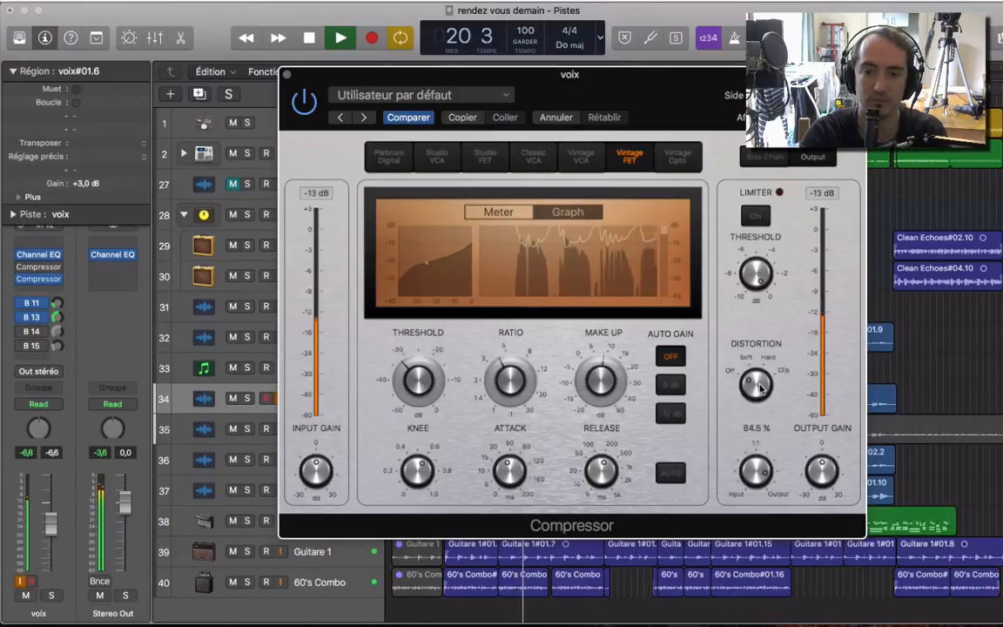
Compare the full mix repeatedly with the voice compressor bypassed and active to judge the blended setting, leaving it enabled
click(304, 103)
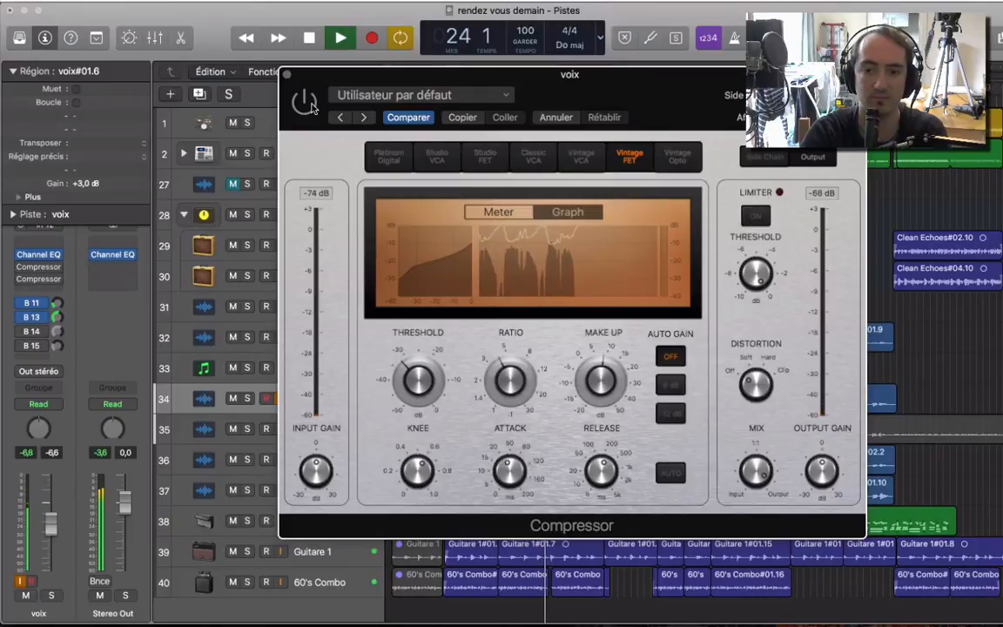
click(307, 102)
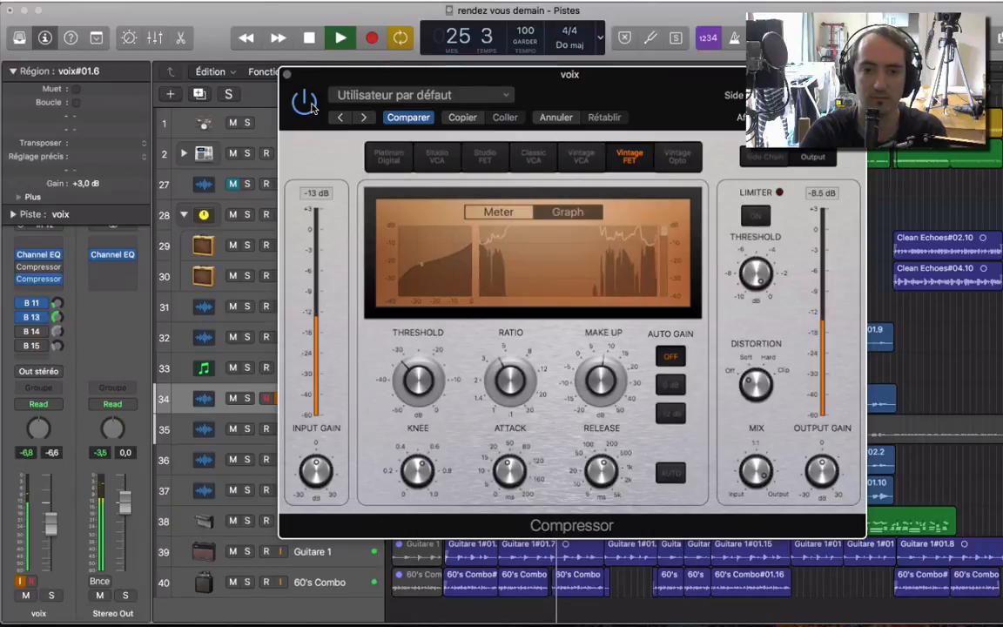
click(309, 103)
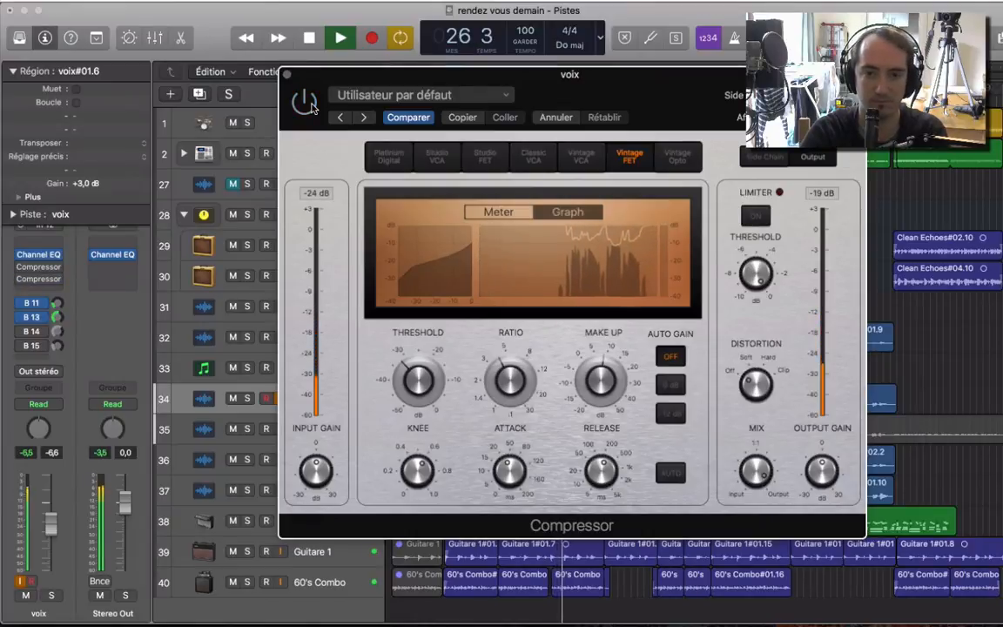
click(306, 103)
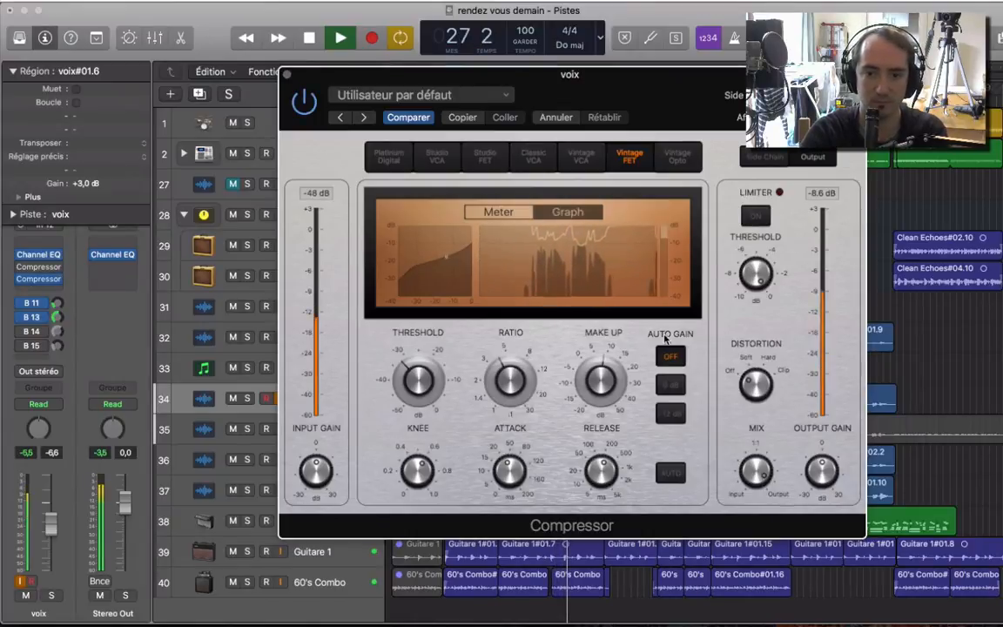
mouse_move(735, 454)
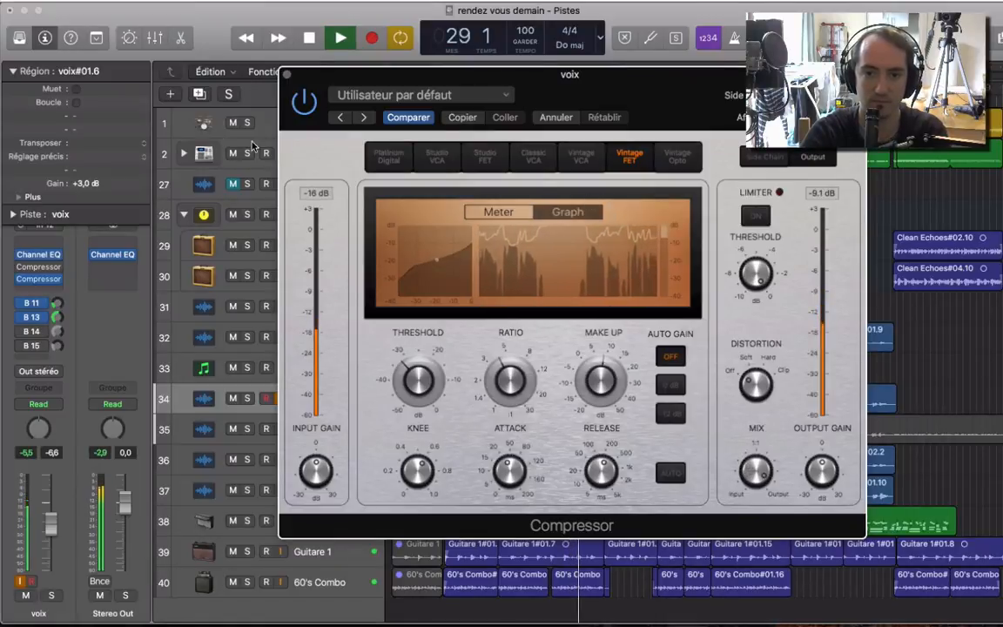
click(305, 102)
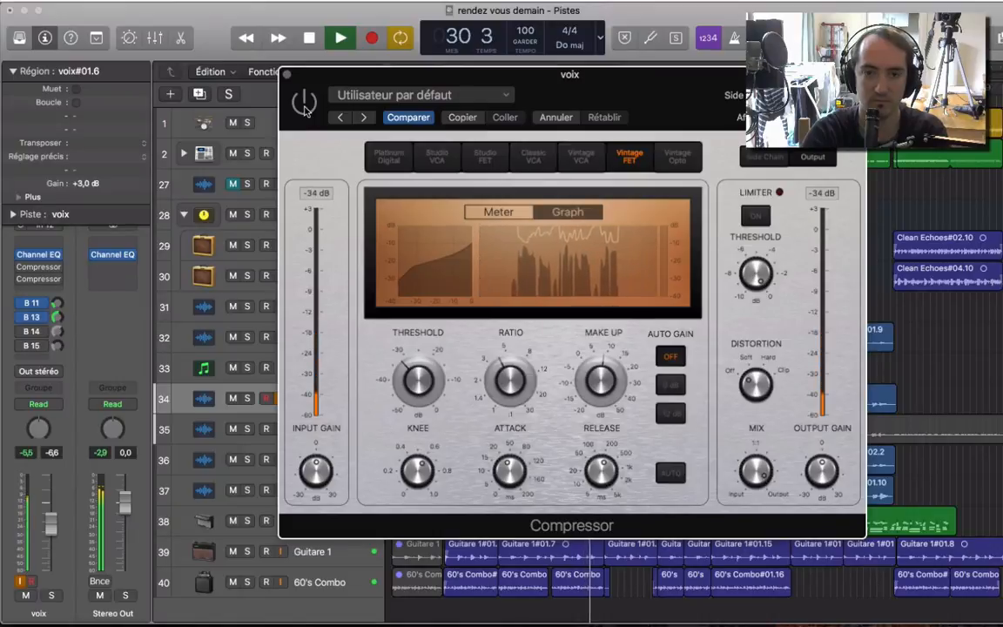
click(305, 103)
Raise the compressor's mix to 92.5 % during playback, stop the song and try further mix settings up to 97.0 %
mouse_move(760, 464)
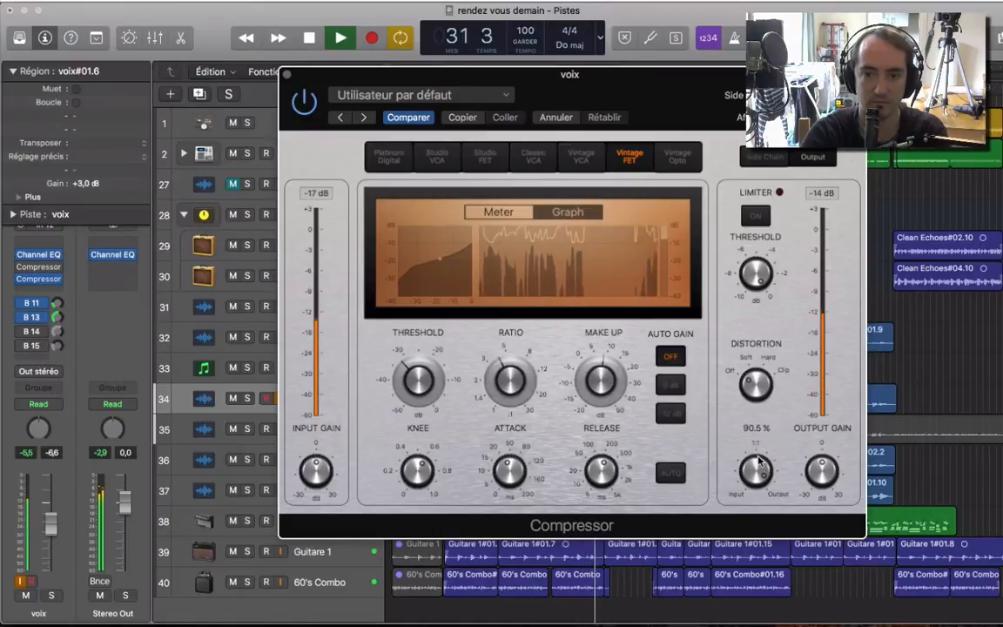
drag(759, 461, 760, 458)
key(space)
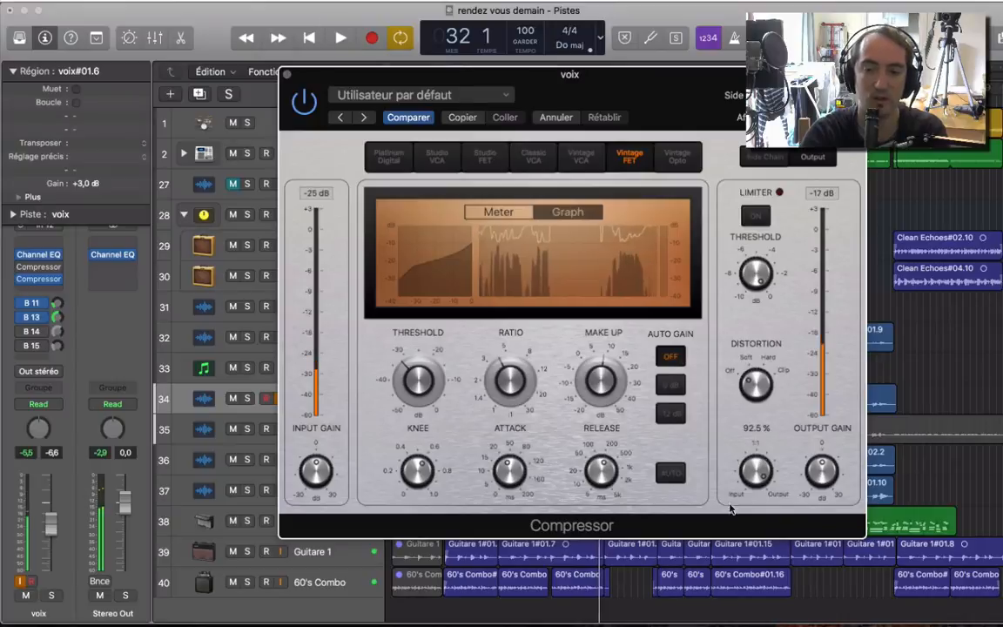
drag(749, 484, 750, 473)
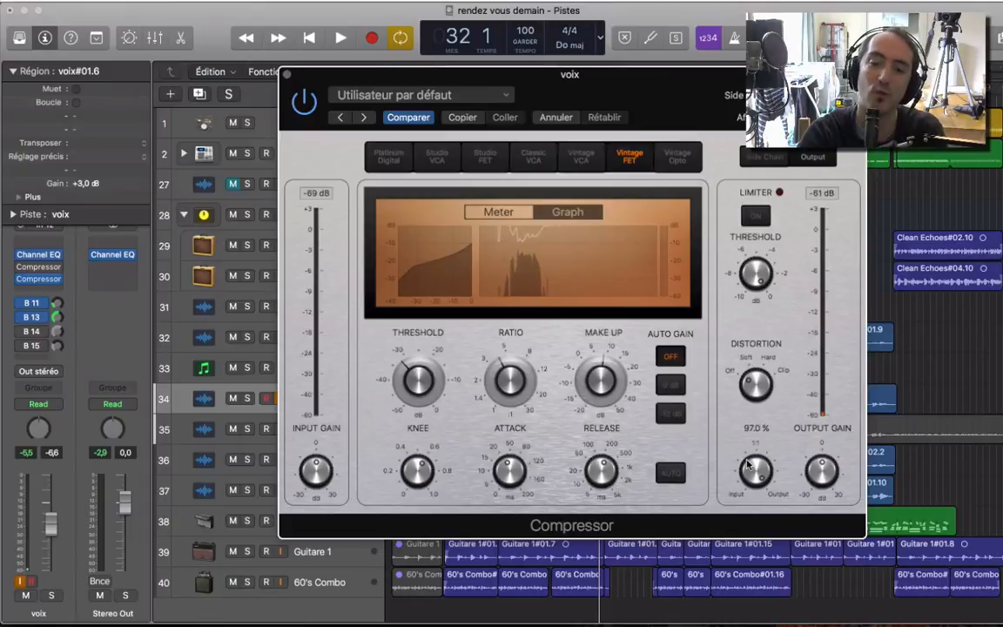
drag(746, 461, 731, 554)
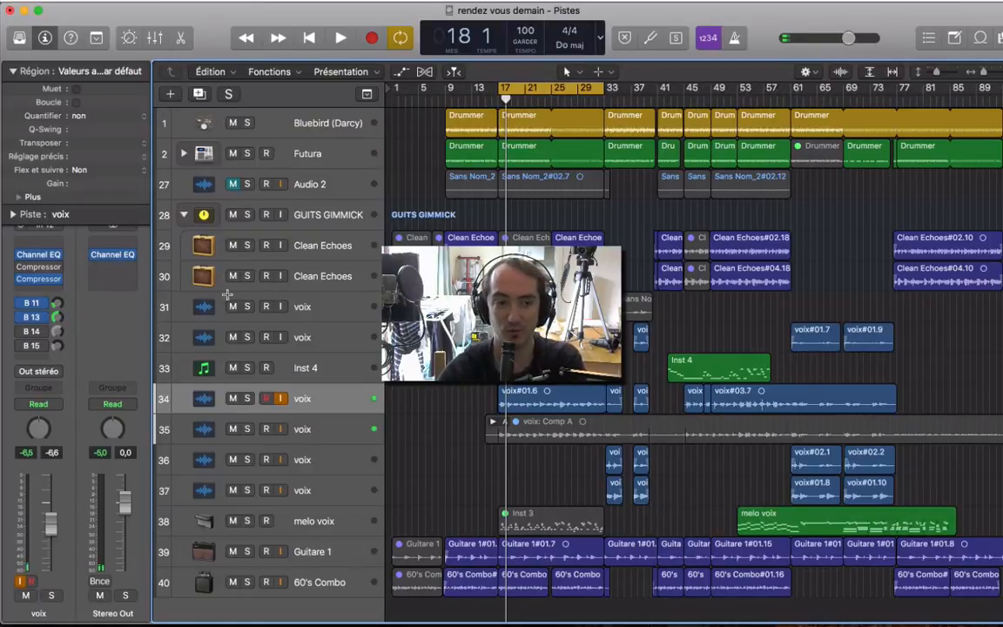
Reopen the lead voice's compressor for a final review, close it and play the full arrangement from bar 17
click(38, 267)
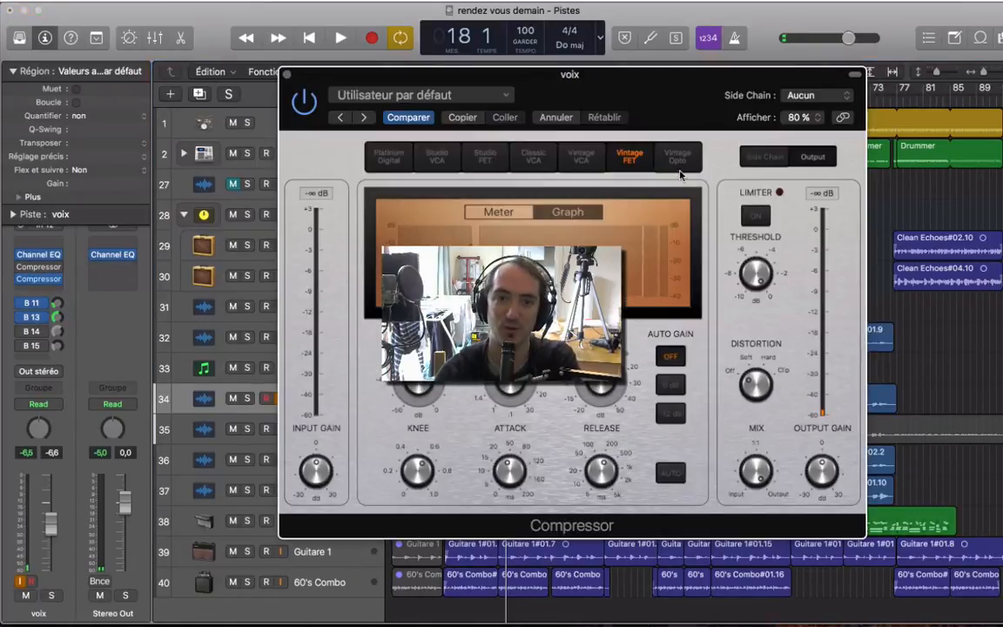
drag(669, 94, 666, 84)
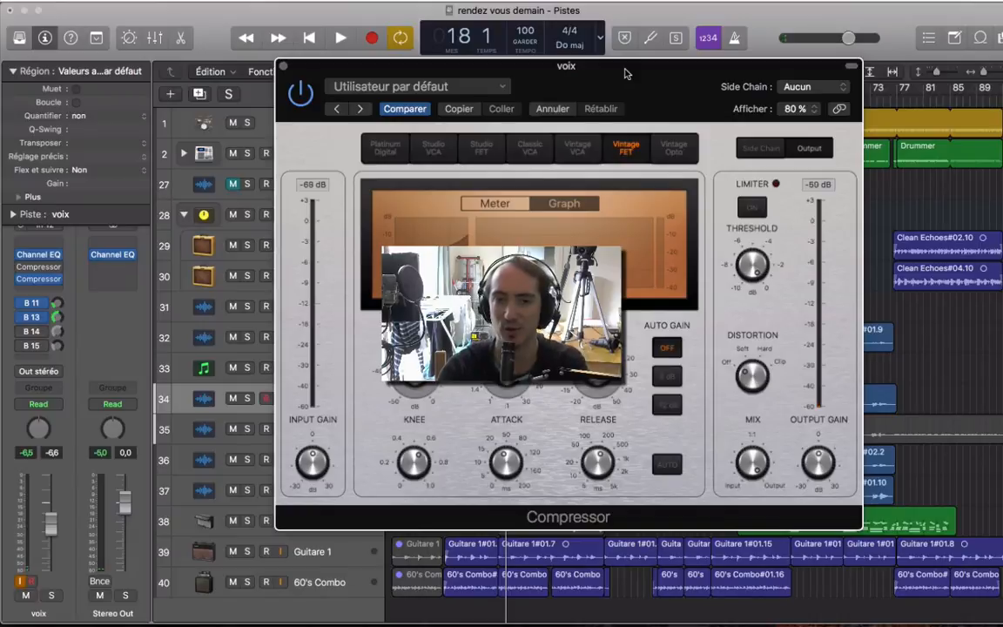
click(282, 68)
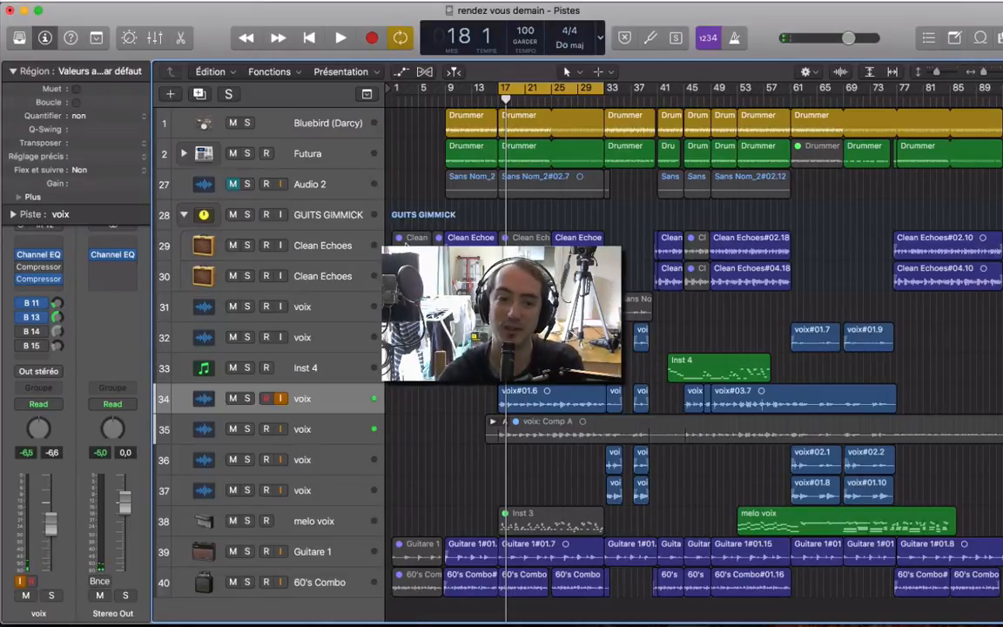
key(space)
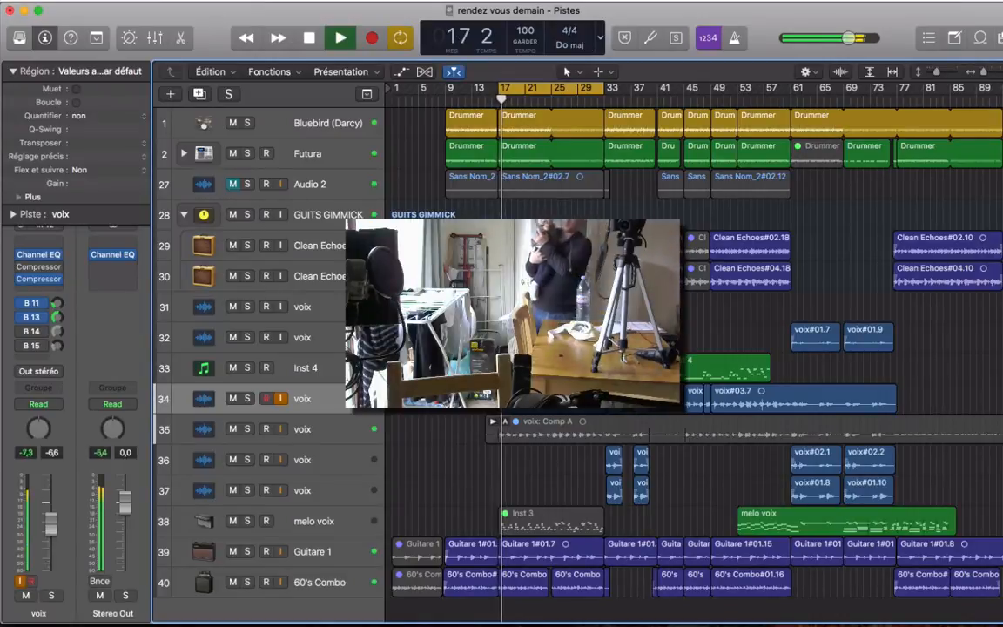